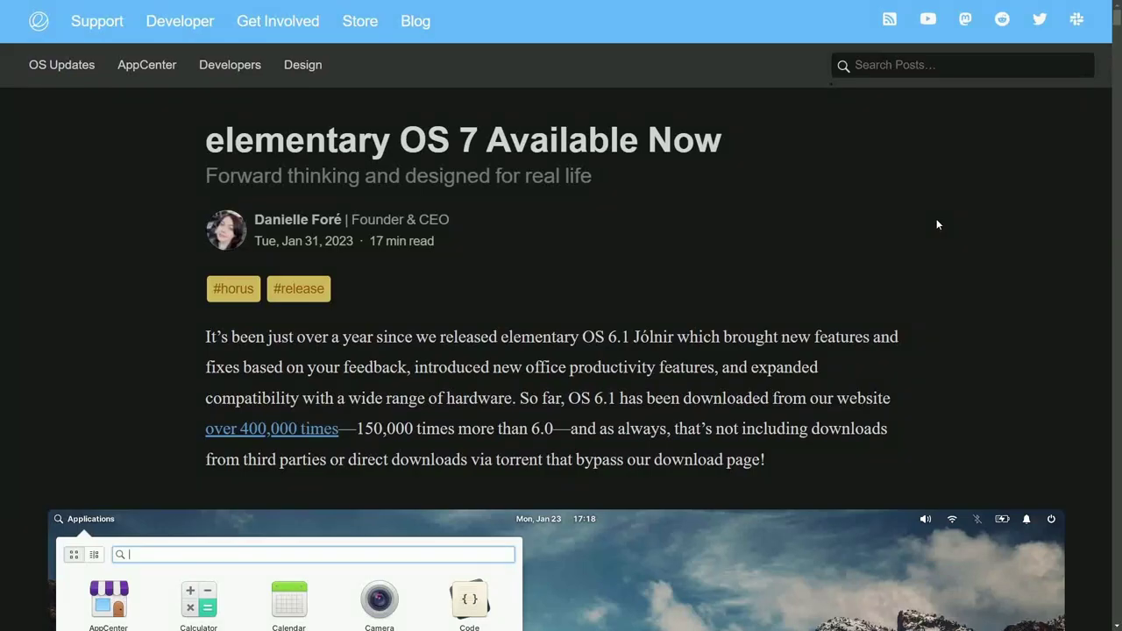
# Scroll the 'elementary OS 7 Available Now' blog post down to its App Descriptions section.
pyautogui.scroll(-5, 937, 224)
pyautogui.scroll(-7, 929, 221)
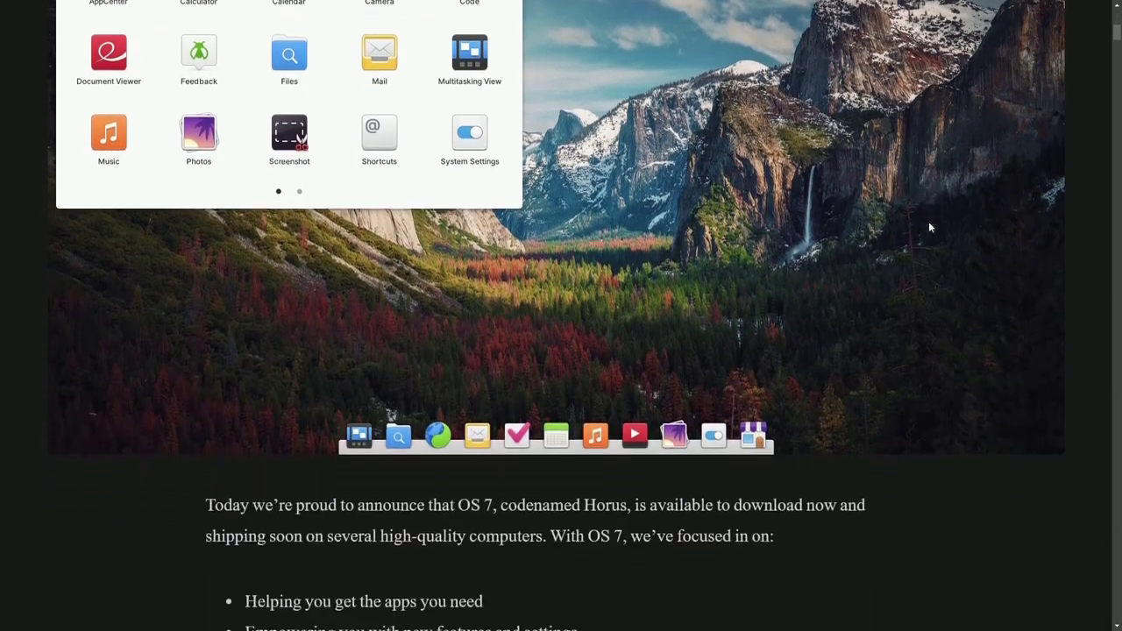
pyautogui.scroll(-5, 918, 226)
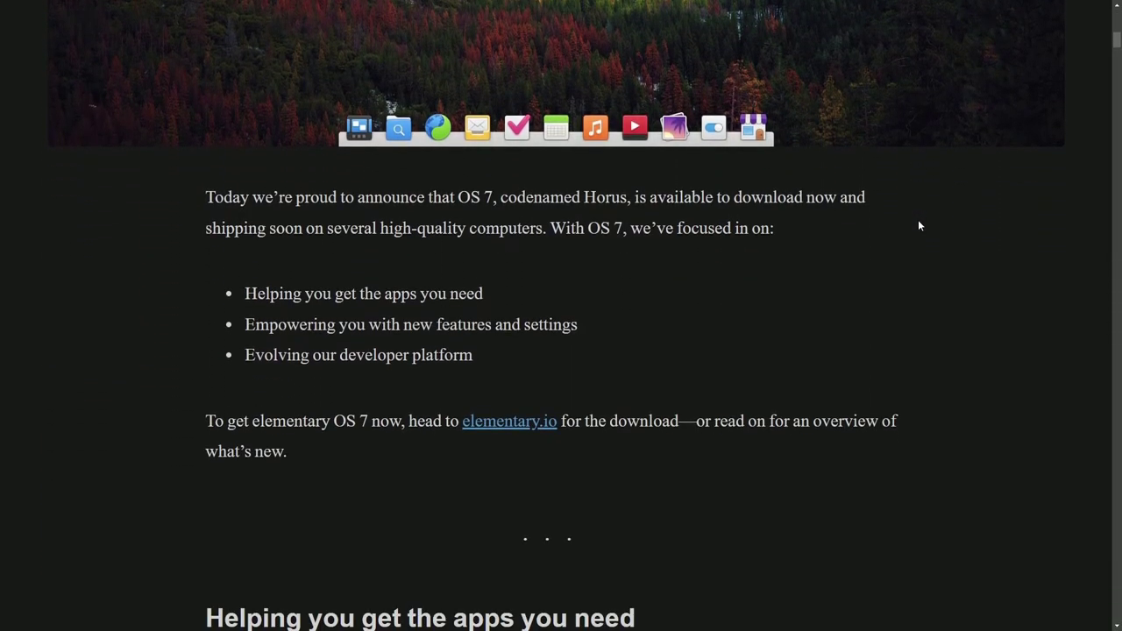
pyautogui.scroll(-8, 905, 224)
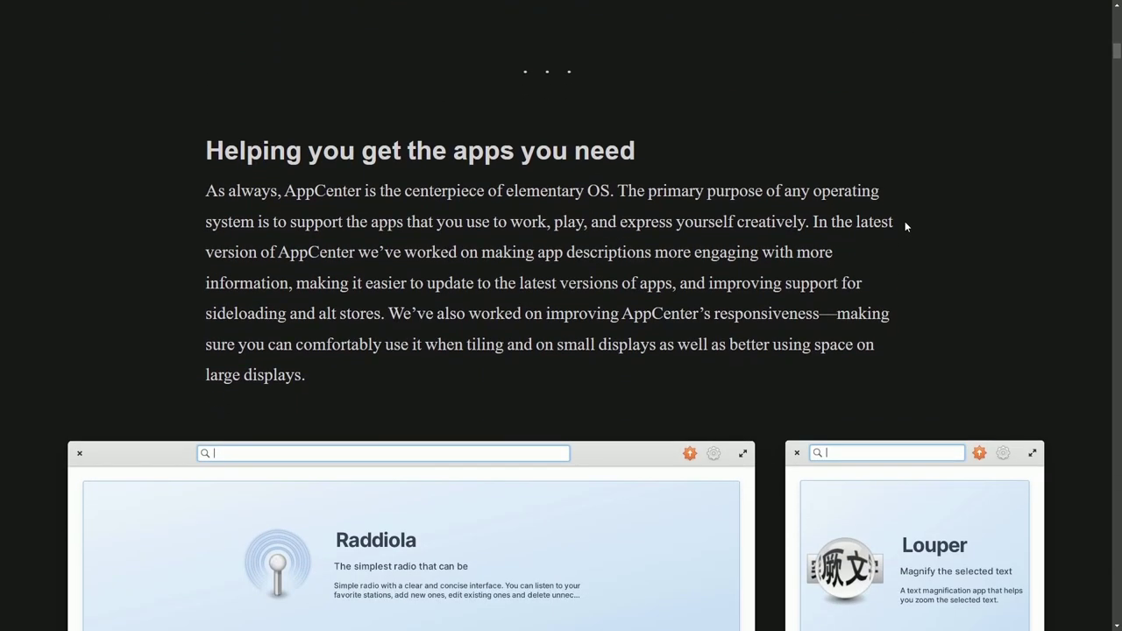
pyautogui.scroll(-6, 897, 225)
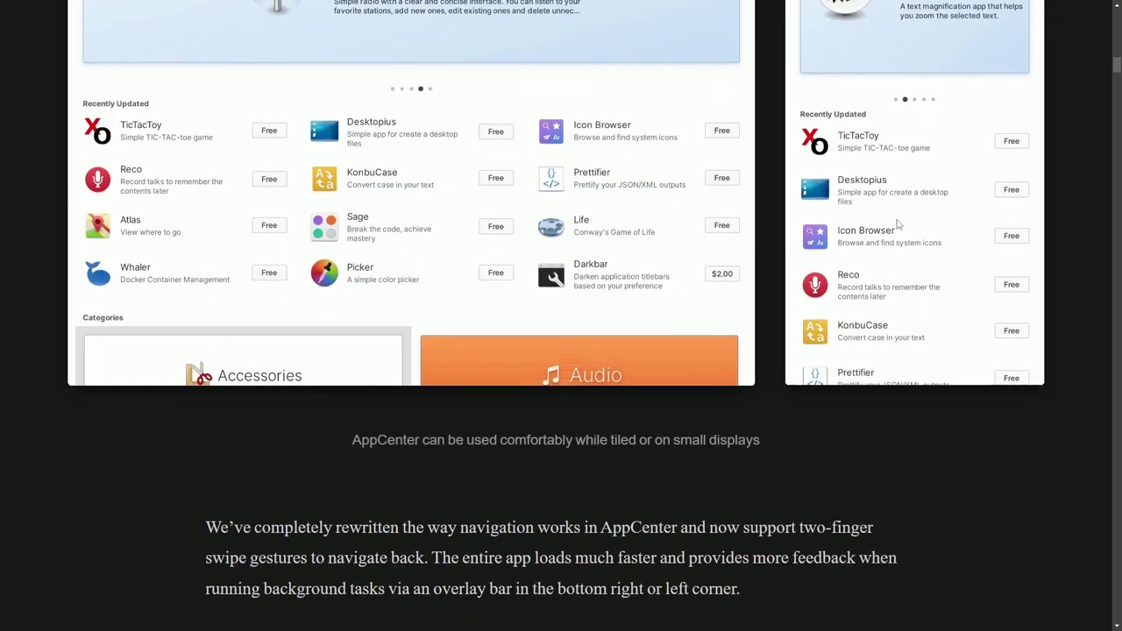
pyautogui.scroll(-8, 903, 224)
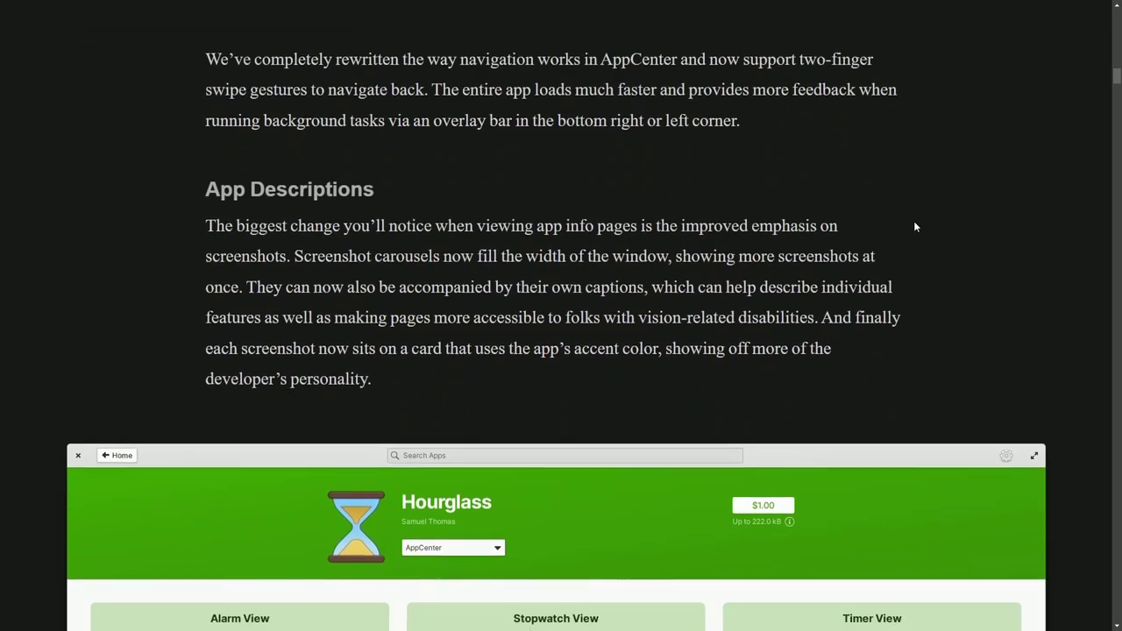
pyautogui.scroll(-10, 914, 227)
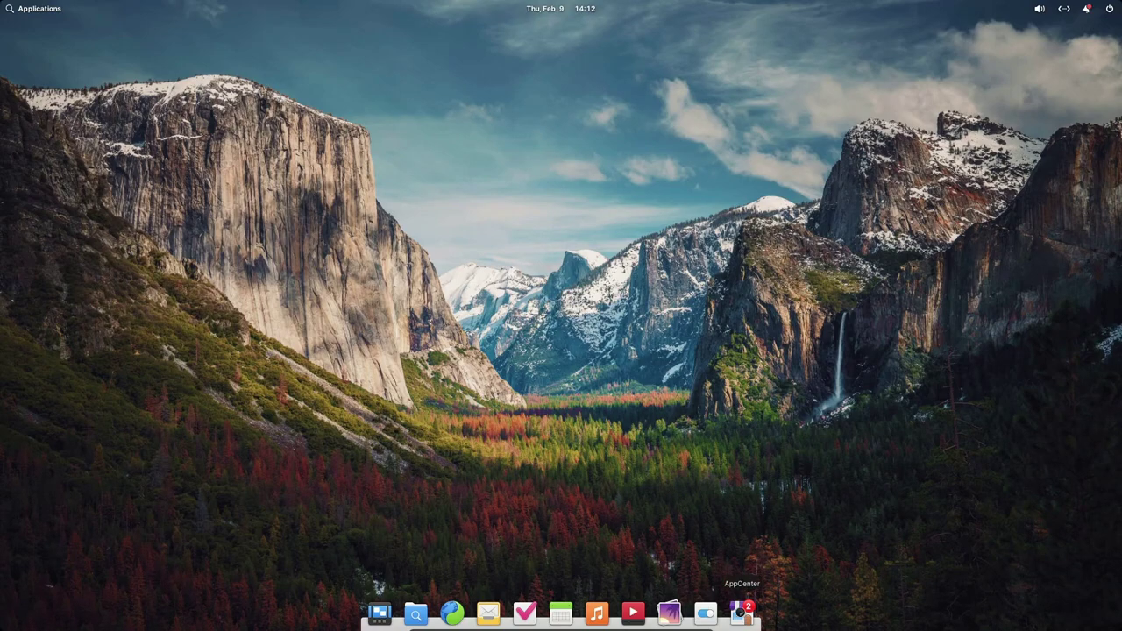
# Launch AppCenter, open the Desktopius page and swipe its screenshots to the List of files image.
pyautogui.click(742, 612)
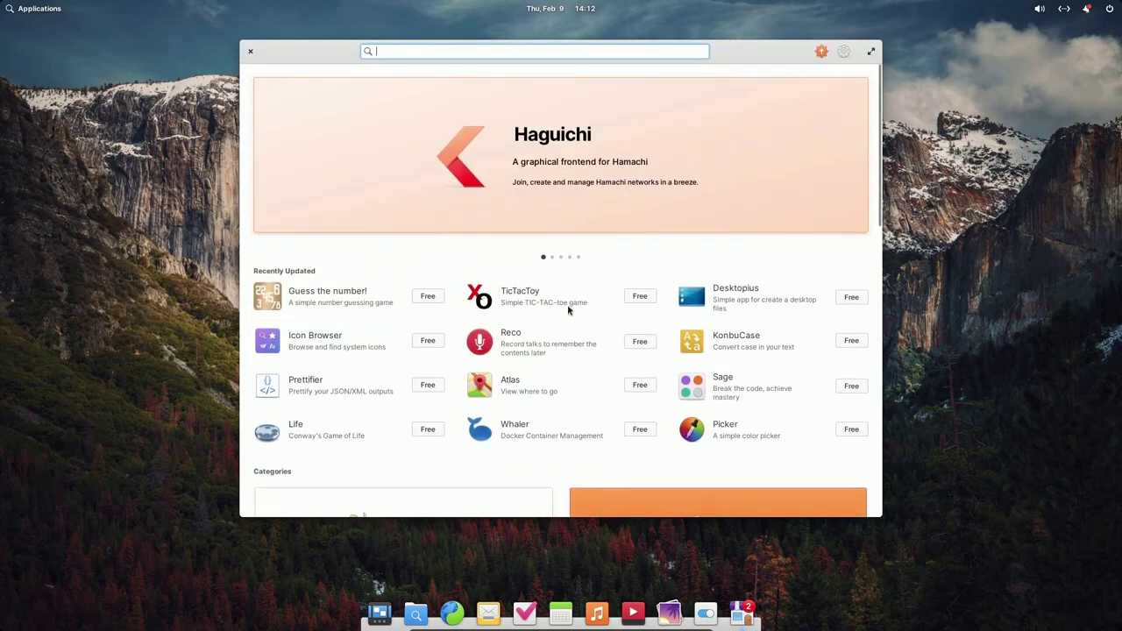
pyautogui.click(737, 300)
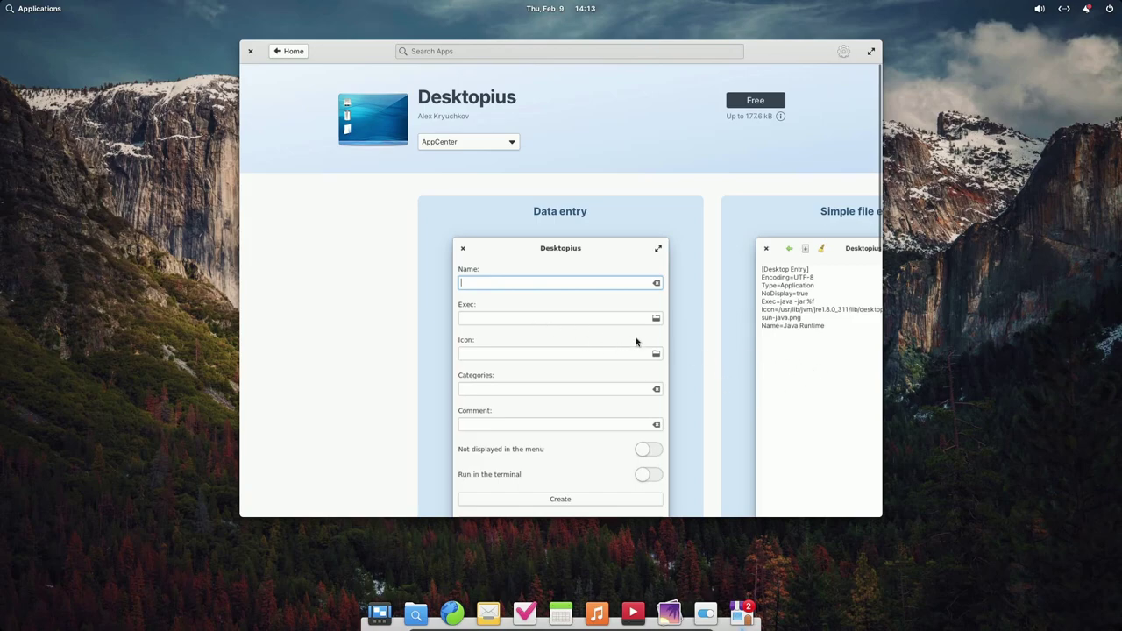
pyautogui.moveTo(635, 341); pyautogui.dragTo(436, 353)
pyautogui.moveTo(713, 359); pyautogui.dragTo(547, 365)
pyautogui.moveTo(776, 354)
pyautogui.mouseDown()
pyautogui.moveTo(566, 372)
pyautogui.moveTo(784, 358)
pyautogui.mouseUp()
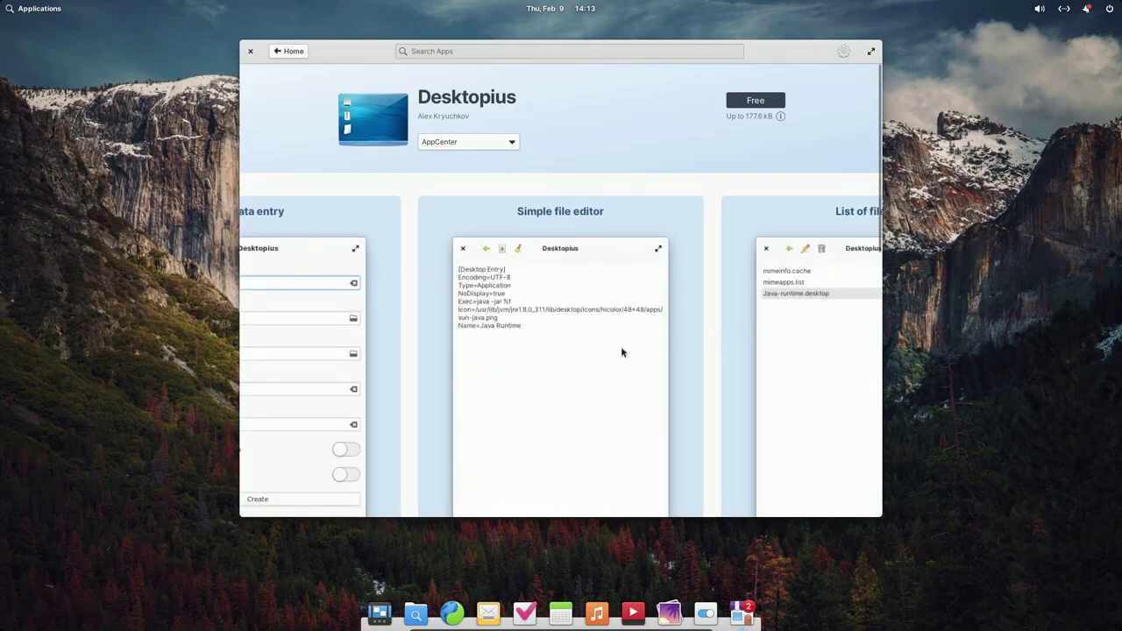
pyautogui.moveTo(621, 351); pyautogui.dragTo(786, 343)
# Scroll through Desktopius's details and What's New notes, swipe the screenshots again, then return Home.
pyautogui.scroll(-1, 710, 396)
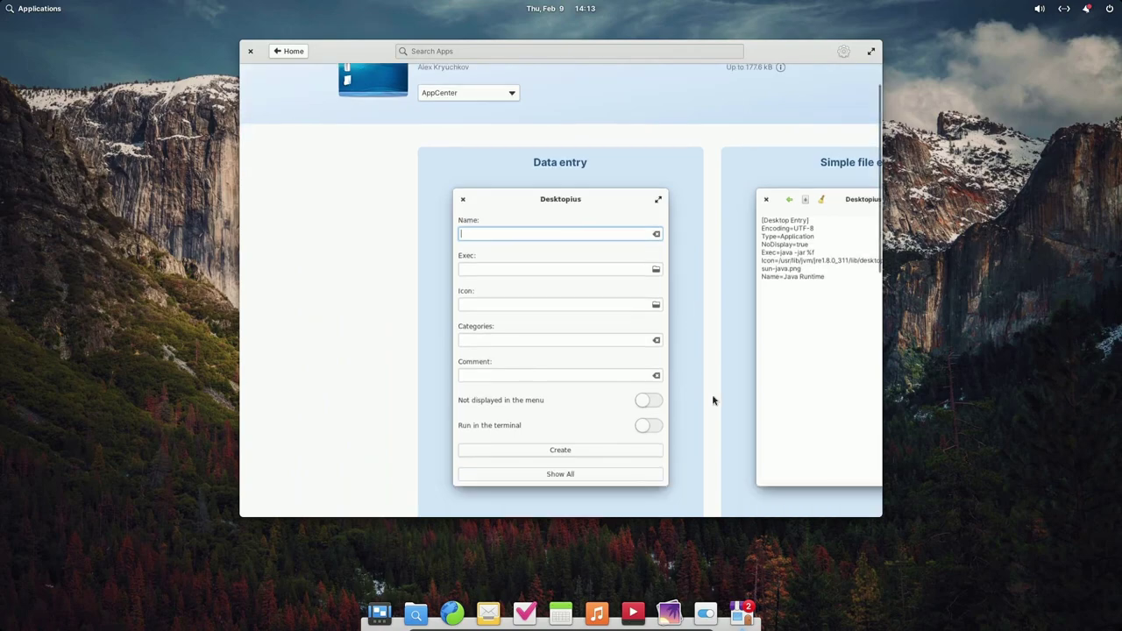
pyautogui.scroll(-5, 712, 400)
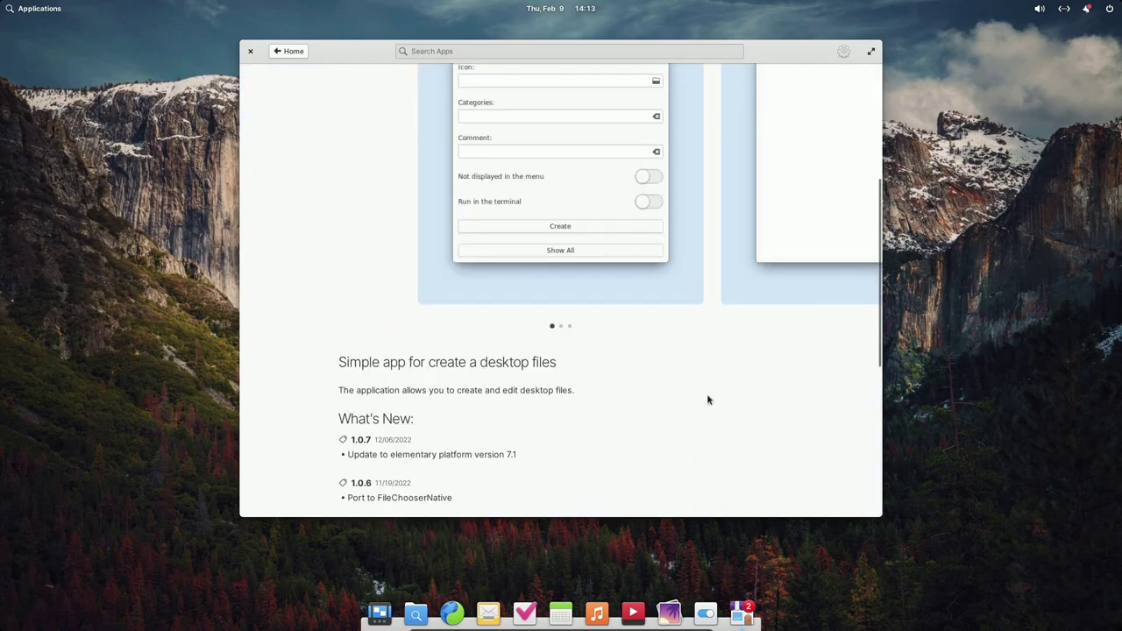
pyautogui.scroll(5, 712, 418)
pyautogui.scroll(2, 743, 333)
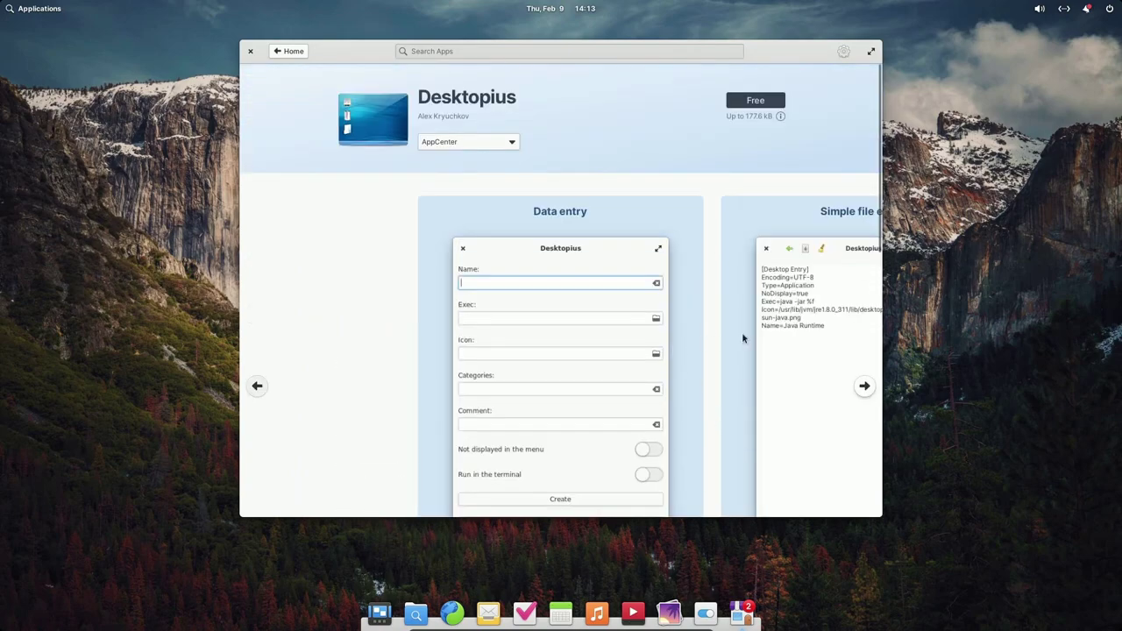
pyautogui.moveTo(742, 333); pyautogui.dragTo(513, 356)
pyautogui.moveTo(754, 346); pyautogui.dragTo(502, 296)
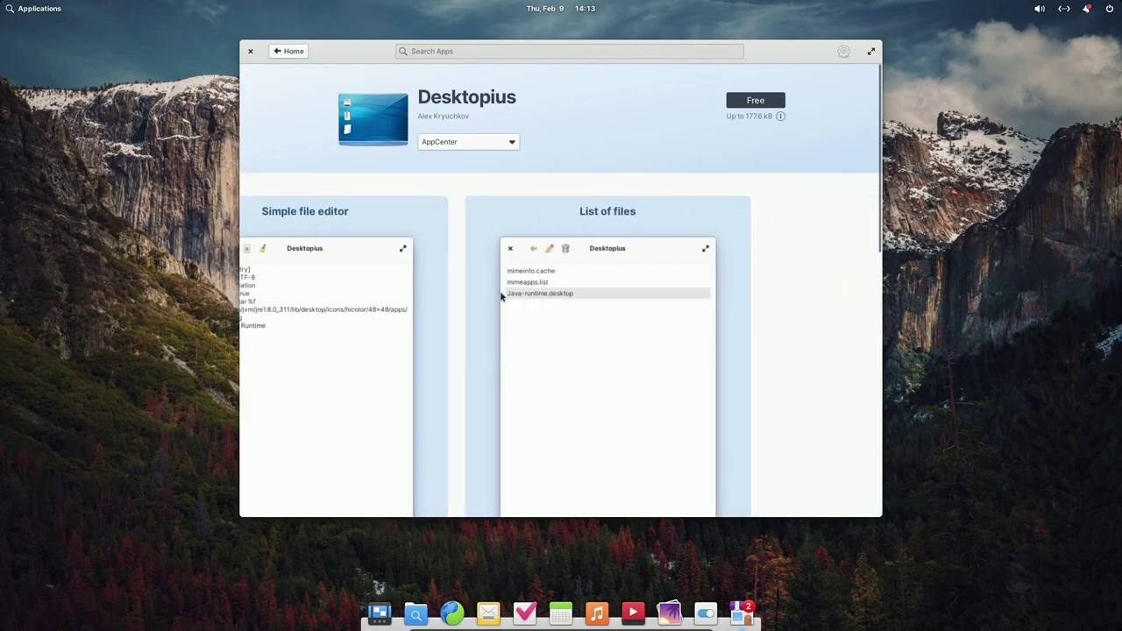
pyautogui.click(283, 51)
# Open the outdated Atlas app page and scroll through its What's New notes.
pyautogui.click(518, 386)
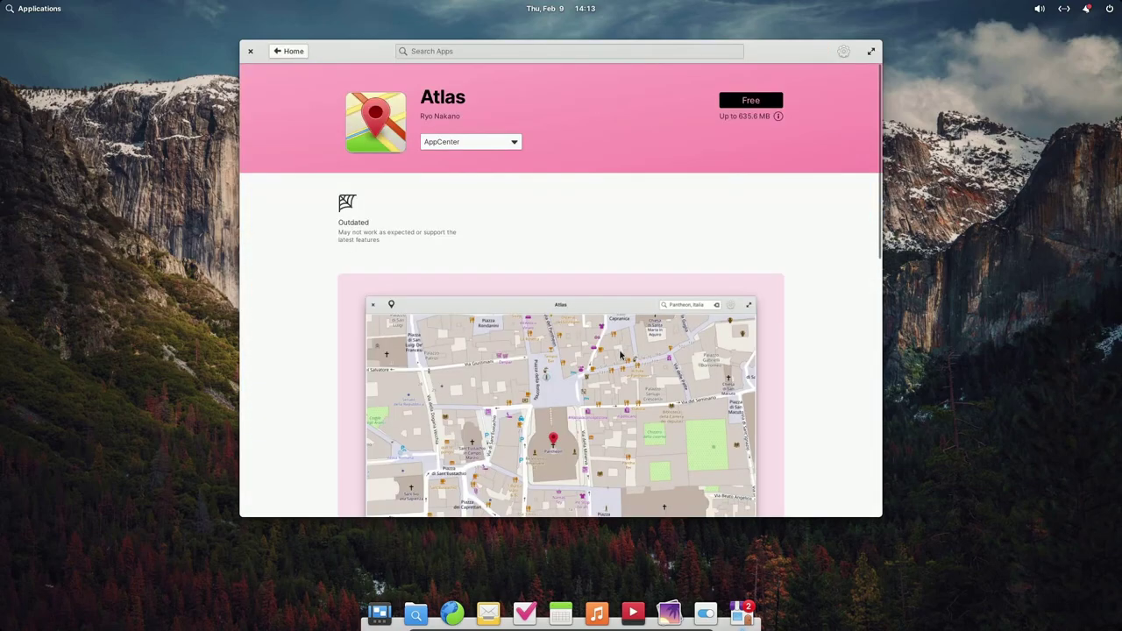
pyautogui.scroll(-8, 619, 351)
pyautogui.scroll(9, 623, 355)
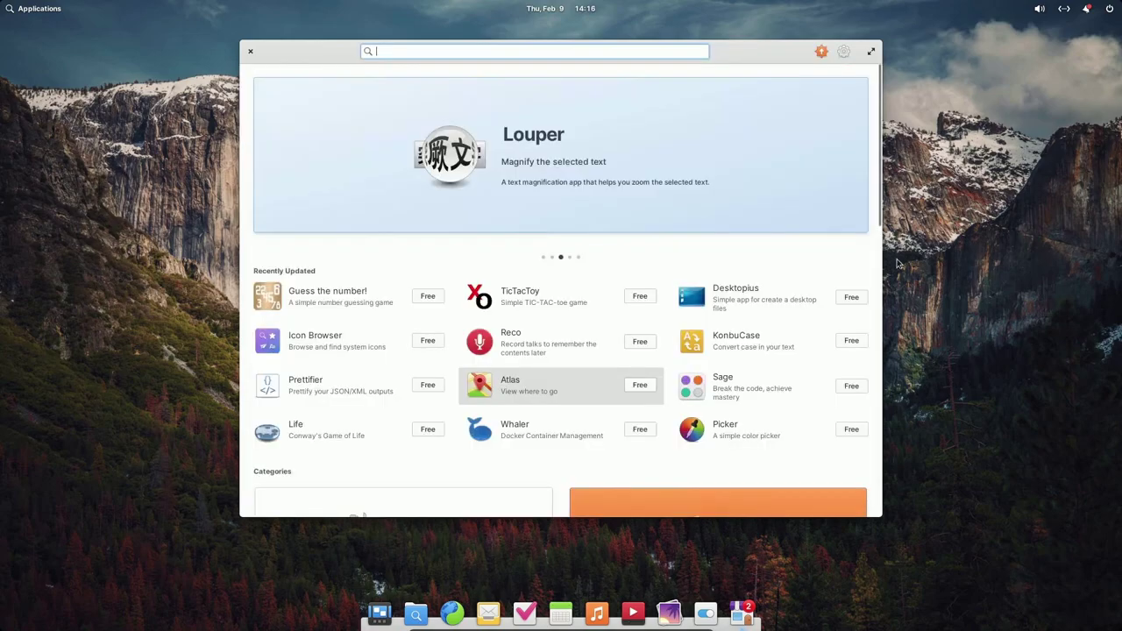
# Narrow AppCenter to a single column, centre it, and scroll through the categories.
pyautogui.moveTo(882, 261); pyautogui.dragTo(503, 258)
pyautogui.moveTo(452, 78); pyautogui.dragTo(648, 77)
pyautogui.scroll(-10, 613, 291)
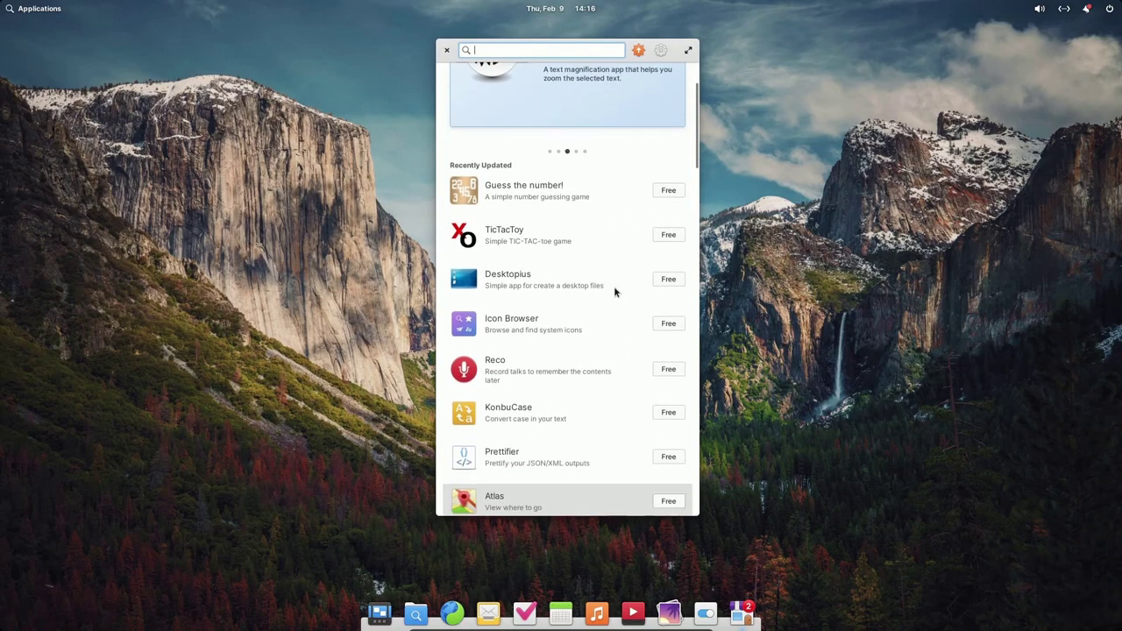
pyautogui.scroll(-10, 614, 291)
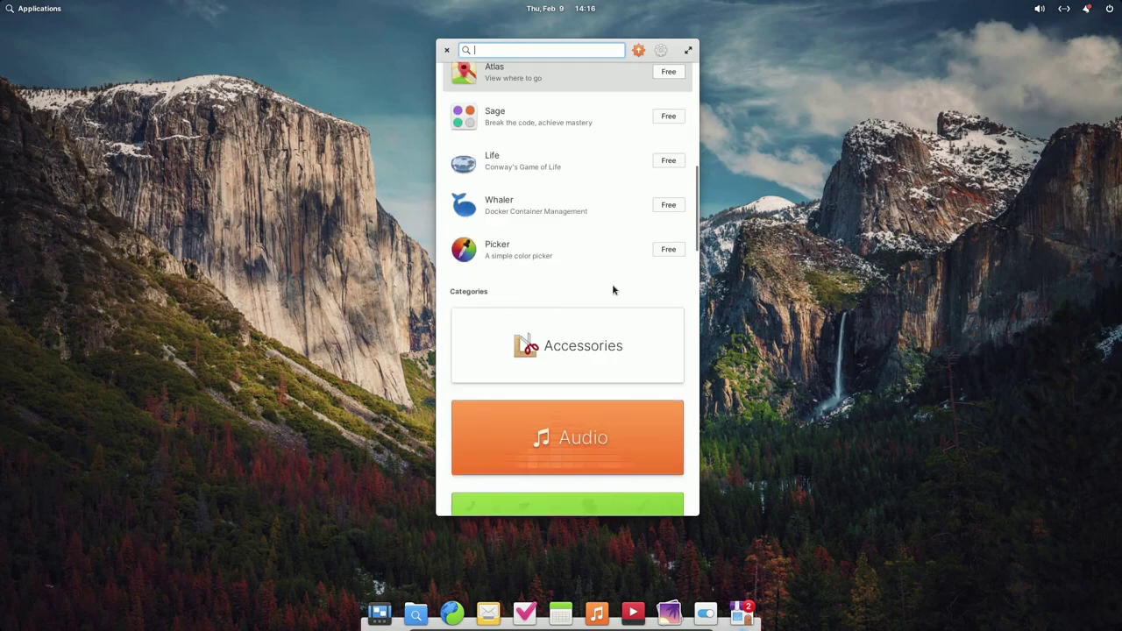
pyautogui.scroll(-4, 614, 290)
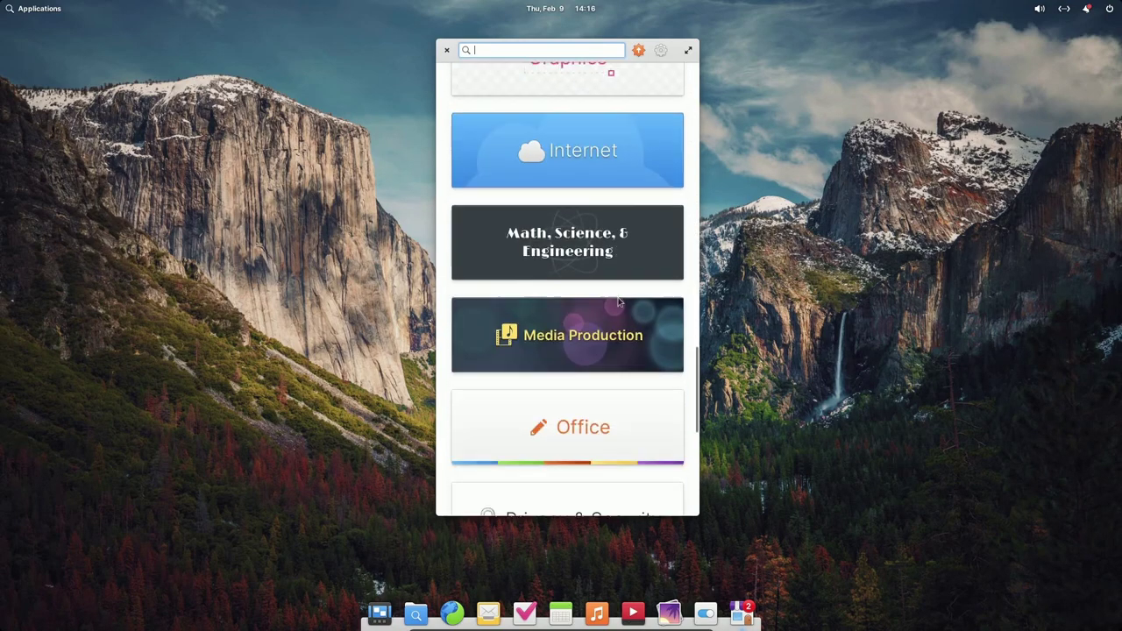
pyautogui.scroll(12, 666, 403)
pyautogui.scroll(5, 686, 155)
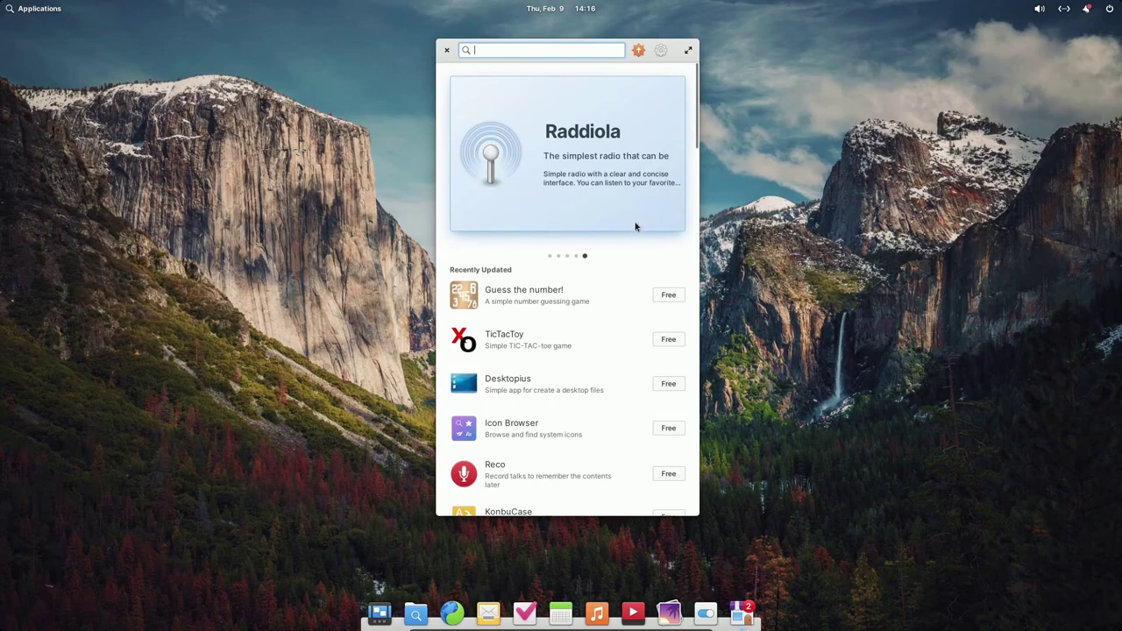
# Widen AppCenter back to three columns, reposition it, and close it.
pyautogui.moveTo(699, 70); pyautogui.dragTo(1061, 70)
pyautogui.moveTo(952, 58); pyautogui.dragTo(758, 60)
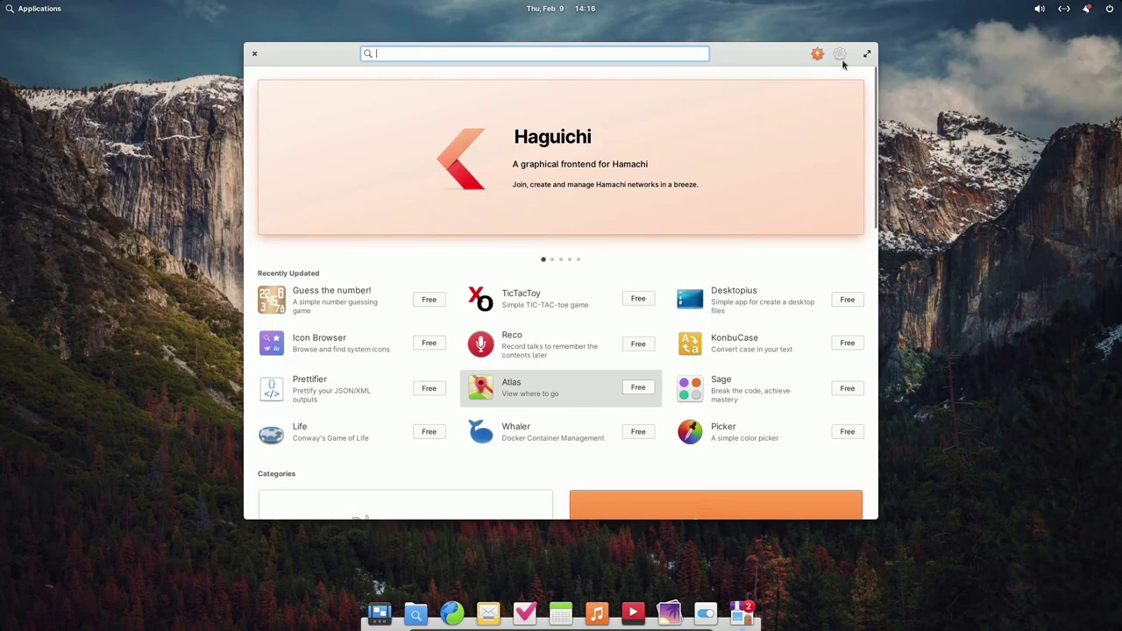
pyautogui.click(255, 55)
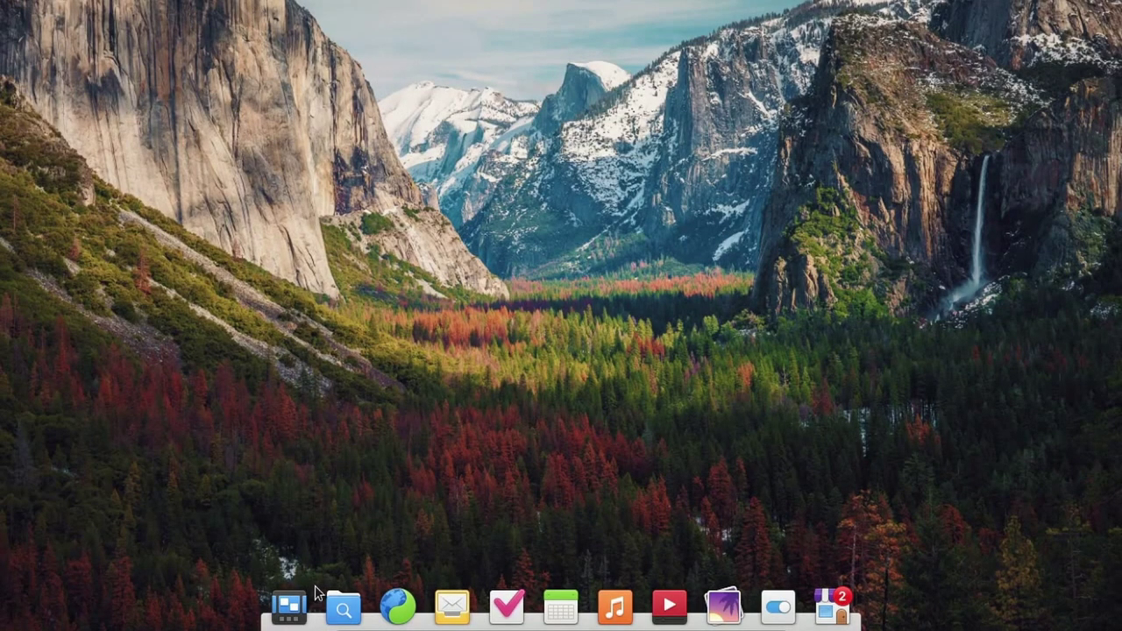
# Enter and leave Multitasking View, then launch Files and show the folder view's context menu.
pyautogui.click(298, 603)
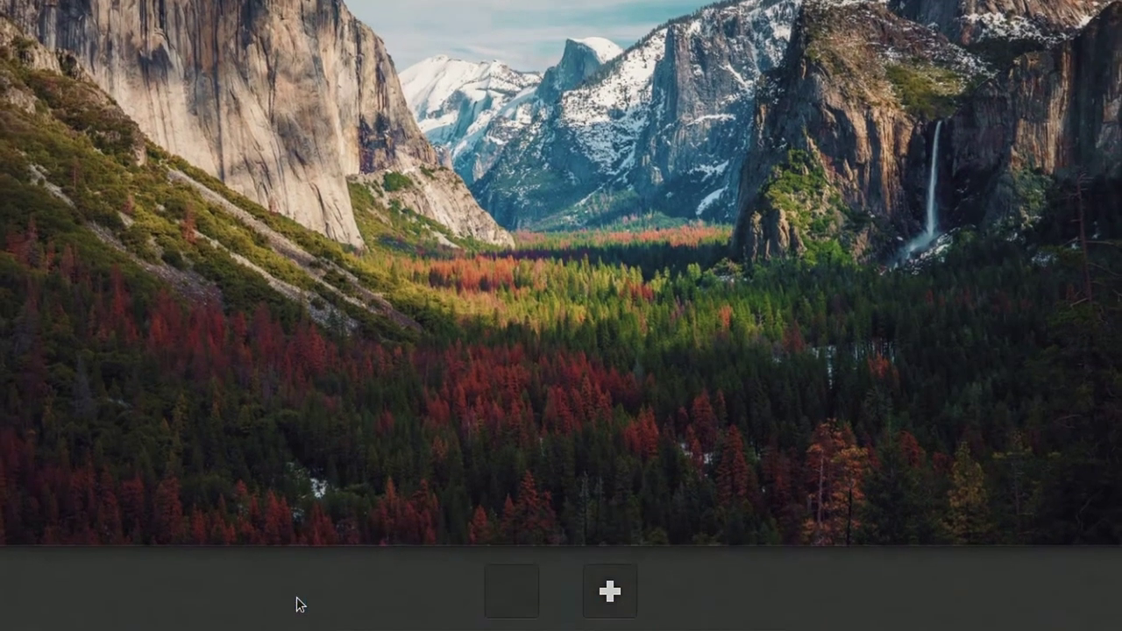
pyautogui.click(124, 342)
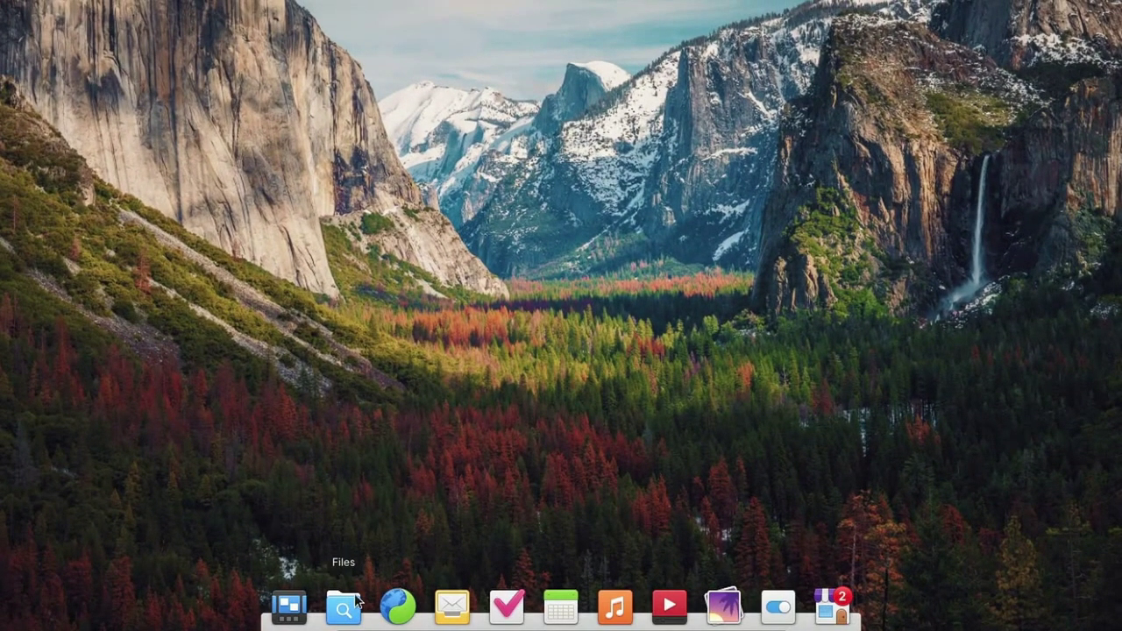
pyautogui.click(354, 608)
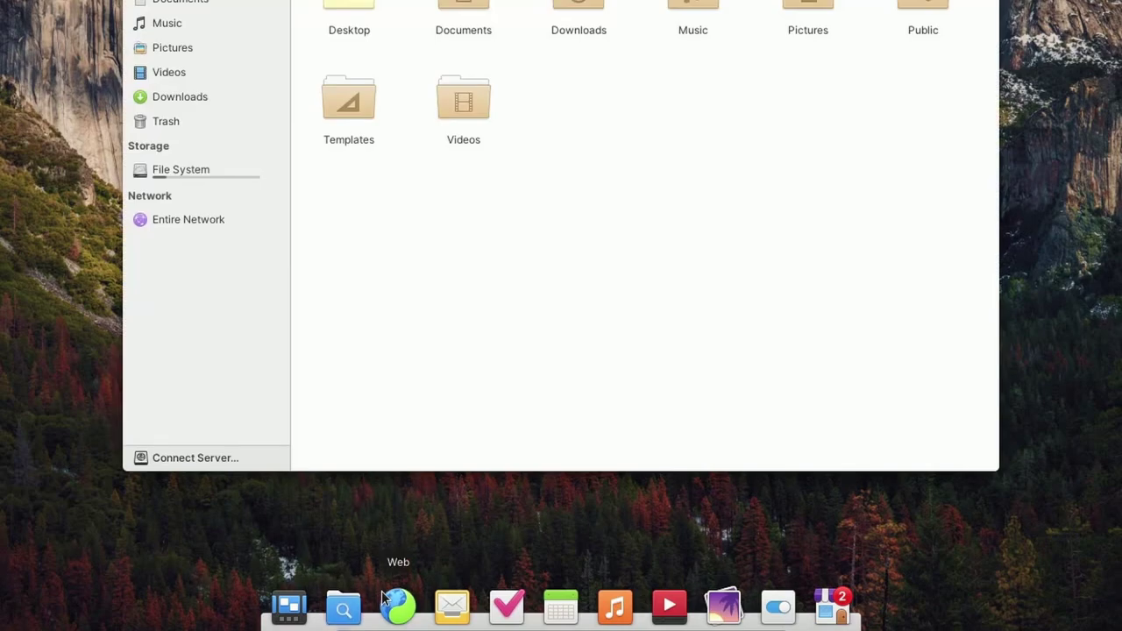
pyautogui.rightClick(840, 197)
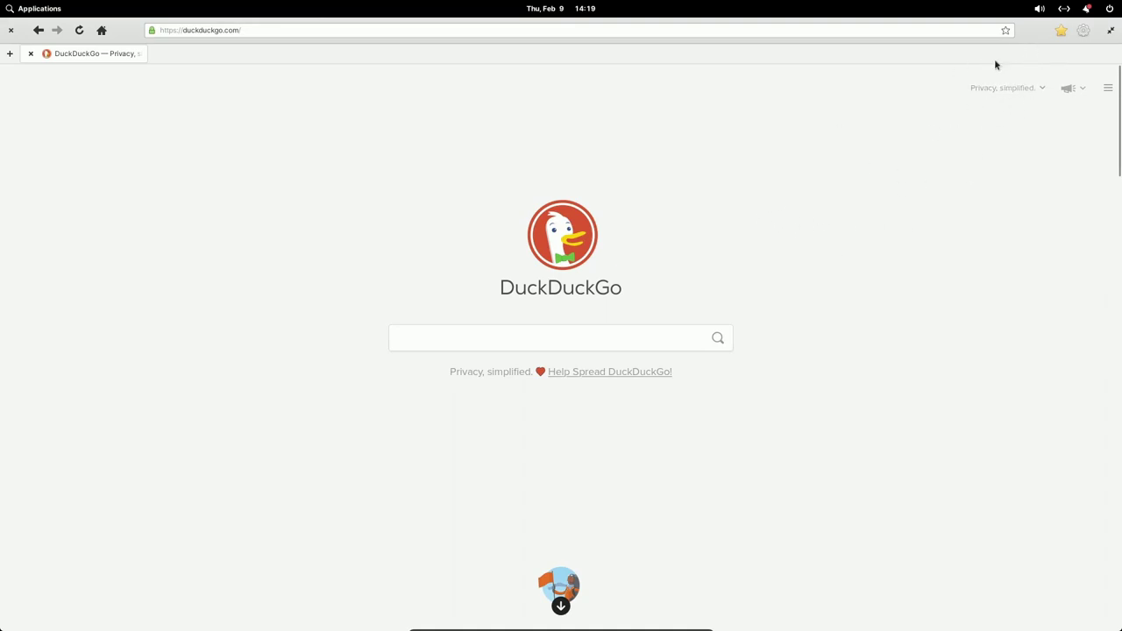
# Install DuckDuckGo as a web application from Web's menu, then move and widen its window.
pyautogui.click(1087, 35)
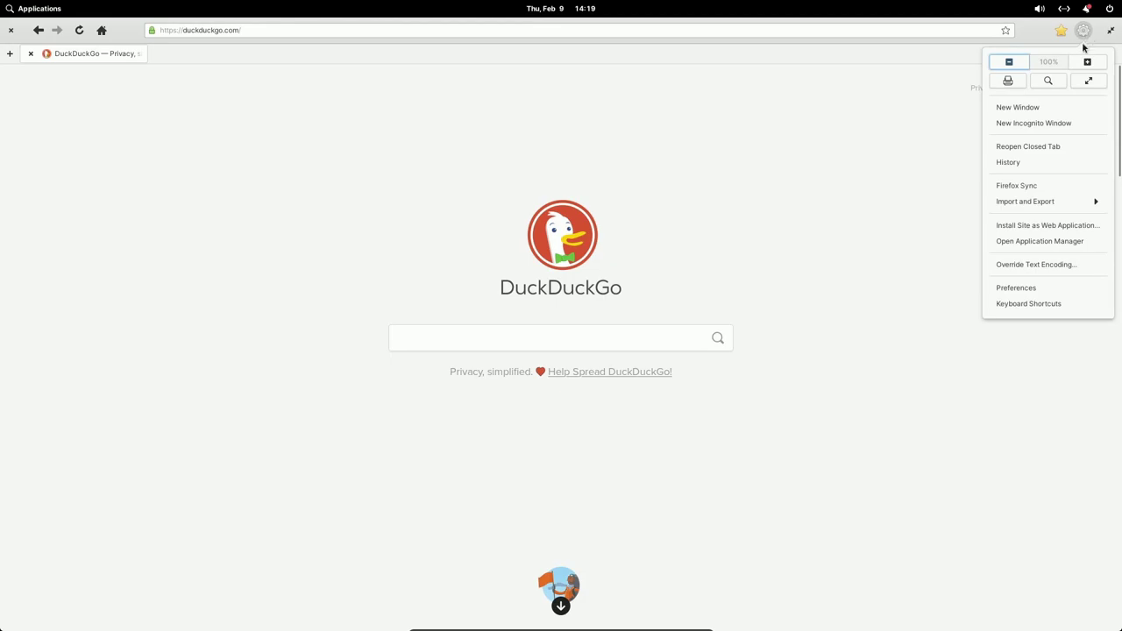
pyautogui.click(1048, 226)
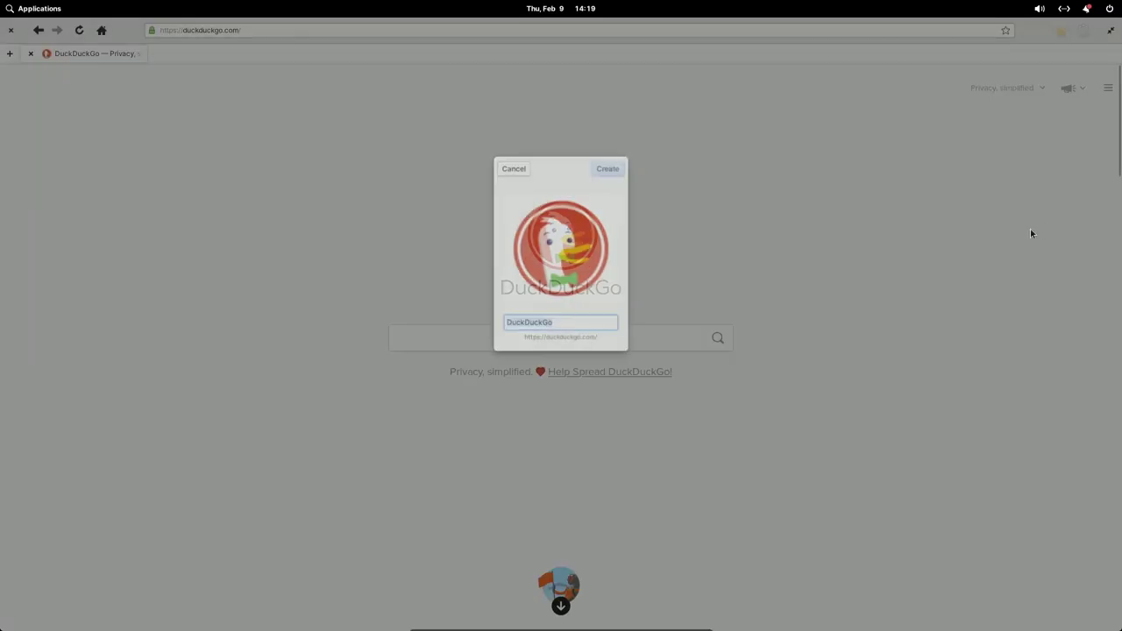
pyautogui.press('Return')
pyautogui.moveTo(697, 82); pyautogui.dragTo(668, 81)
pyautogui.moveTo(845, 490); pyautogui.dragTo(936, 502)
# Close the DuckDuckGo web app, relaunch it from Applications, and reposition its window.
pyautogui.click(266, 66)
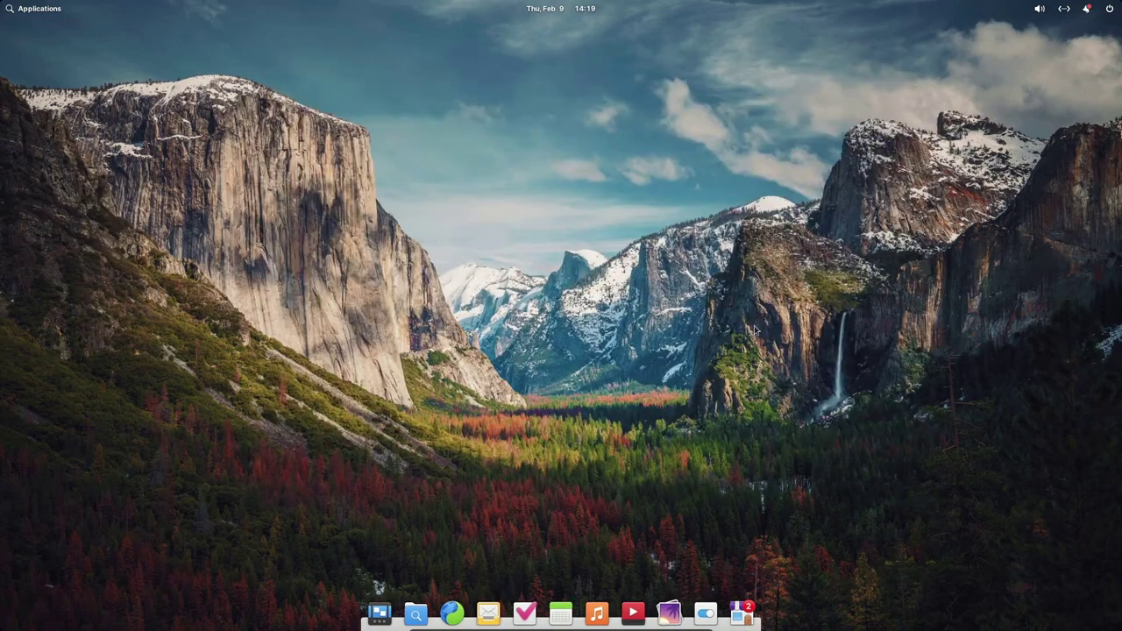
pyautogui.click(9, 8)
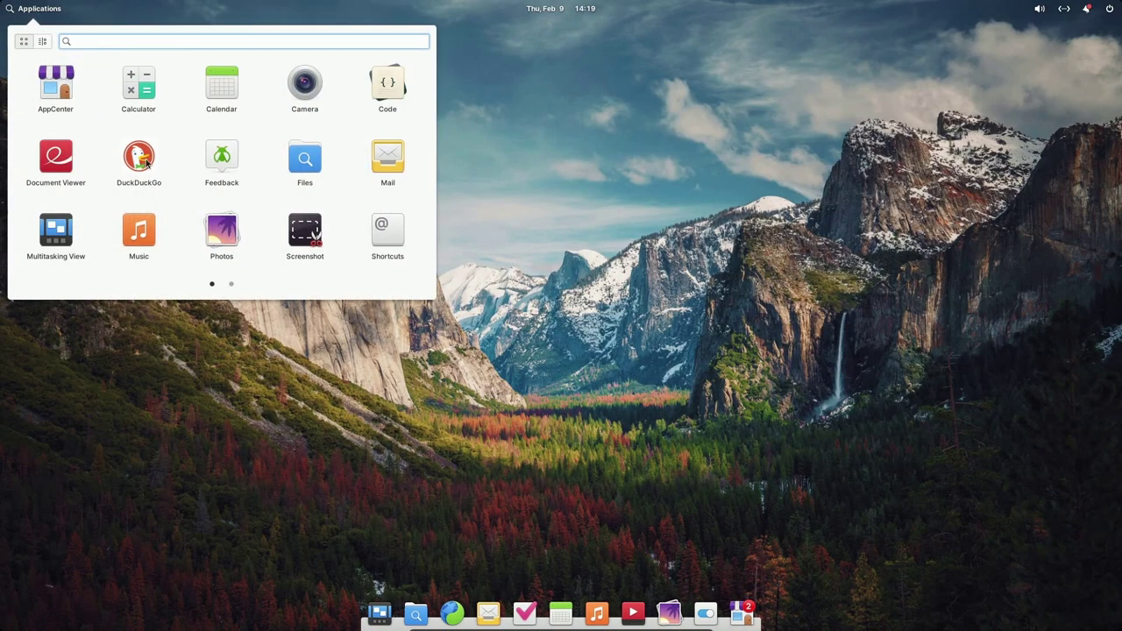
pyautogui.click(145, 159)
pyautogui.moveTo(671, 113); pyautogui.dragTo(666, 56)
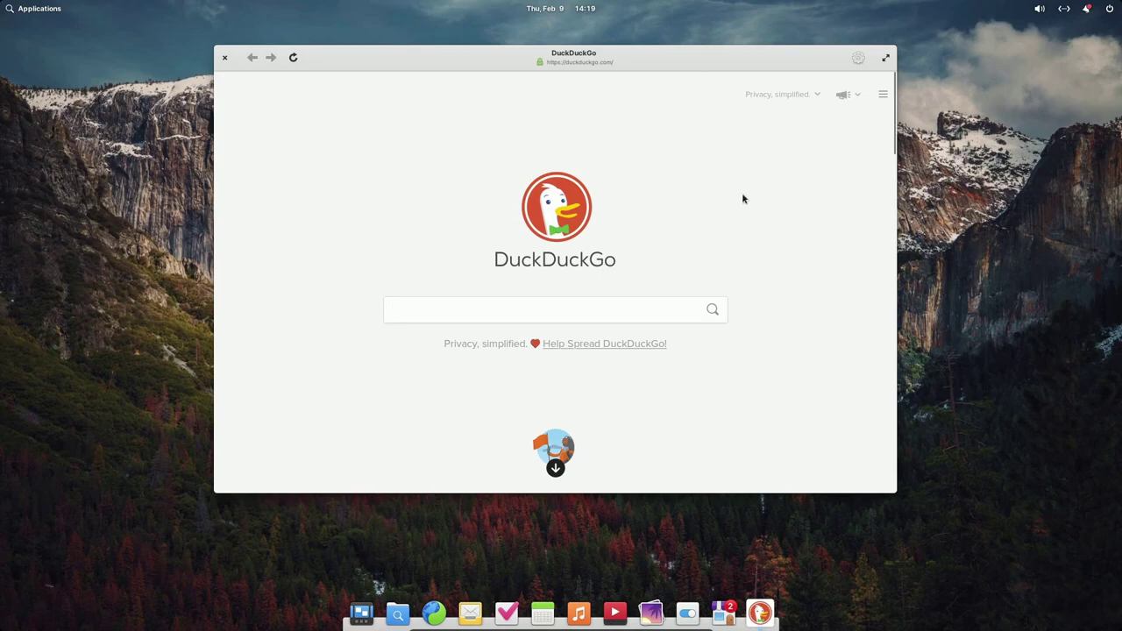
pyautogui.moveTo(675, 67); pyautogui.dragTo(703, 73)
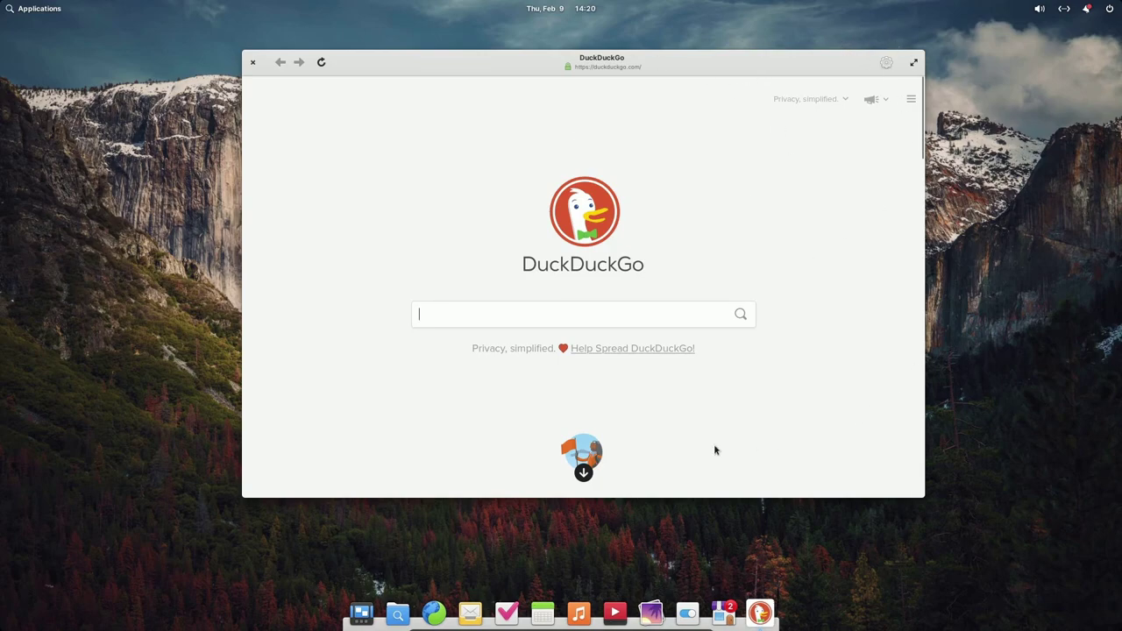
pyautogui.moveTo(680, 76); pyautogui.dragTo(673, 71)
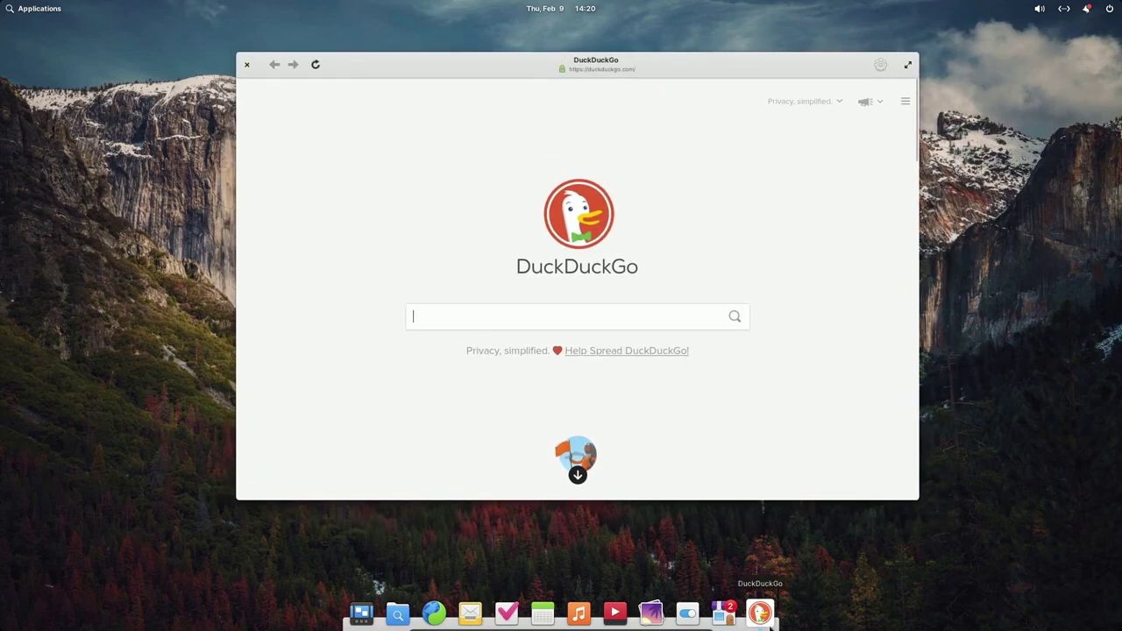
# Pin DuckDuckGo with Keep in Dock, then relaunch it from the dock, narrow it, and close it.
pyautogui.rightClick(759, 614)
pyautogui.click(332, 127)
pyautogui.click(246, 64)
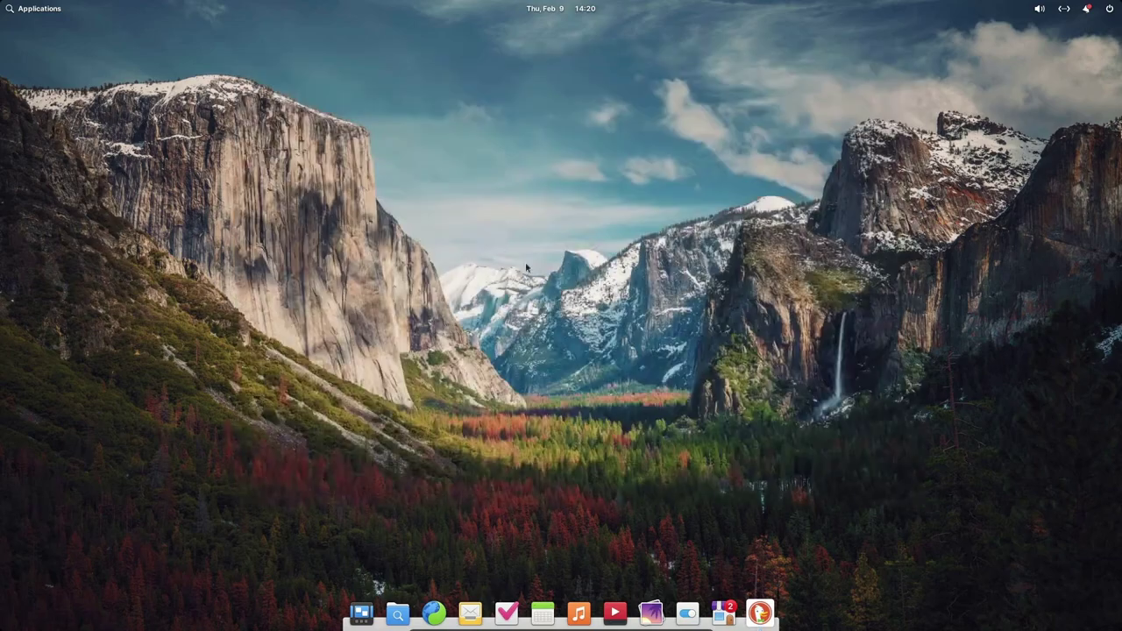
pyautogui.click(761, 613)
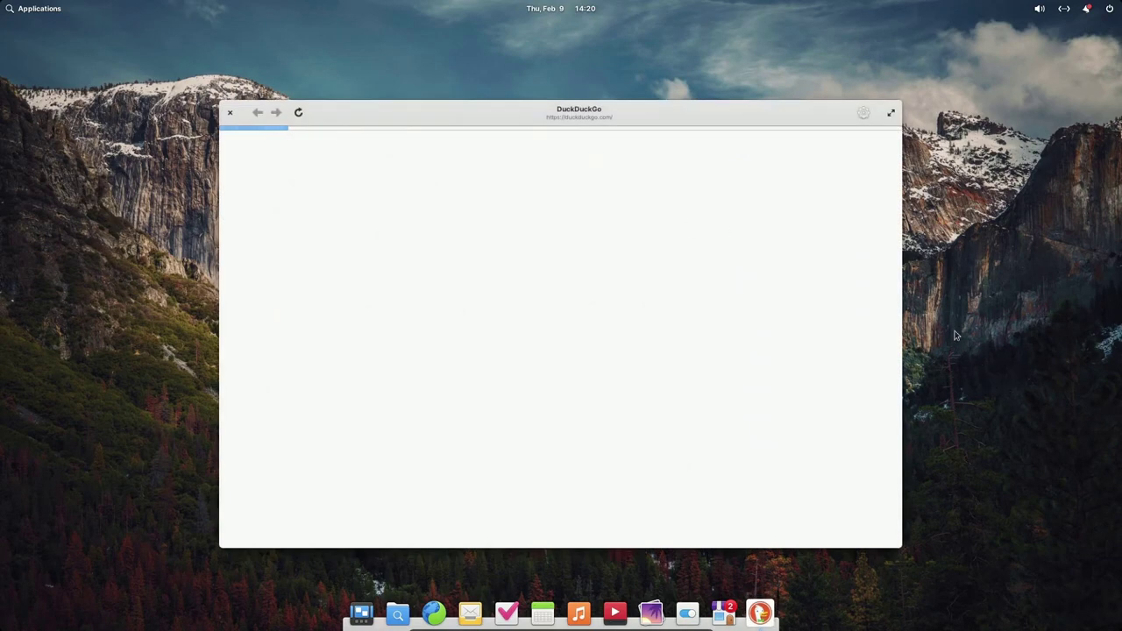
pyautogui.moveTo(907, 348); pyautogui.dragTo(735, 44)
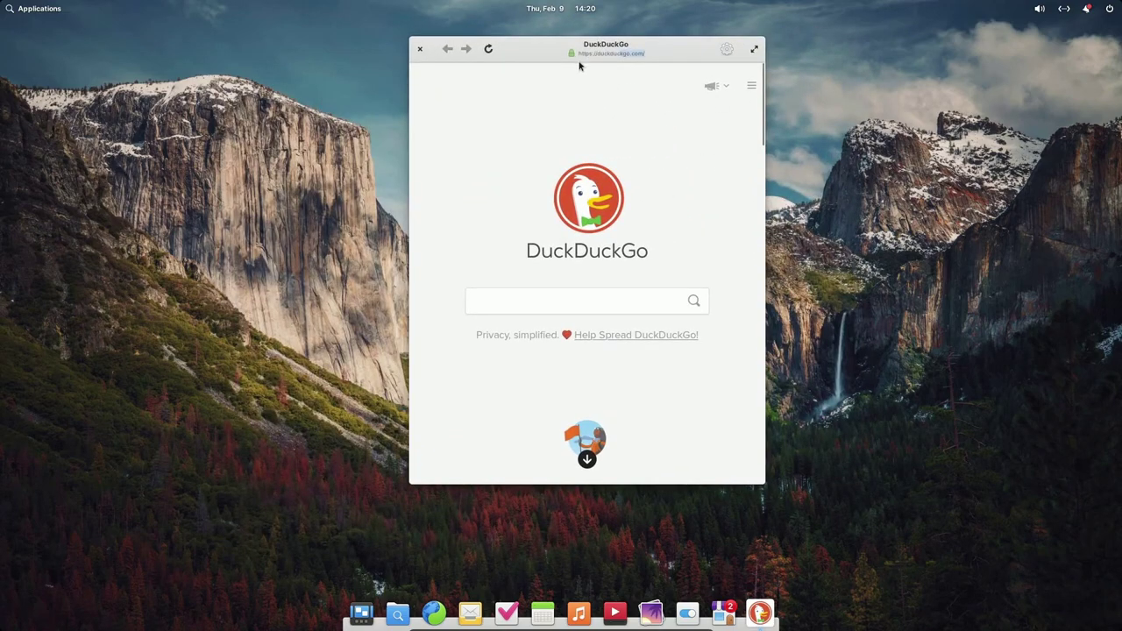
pyautogui.click(420, 49)
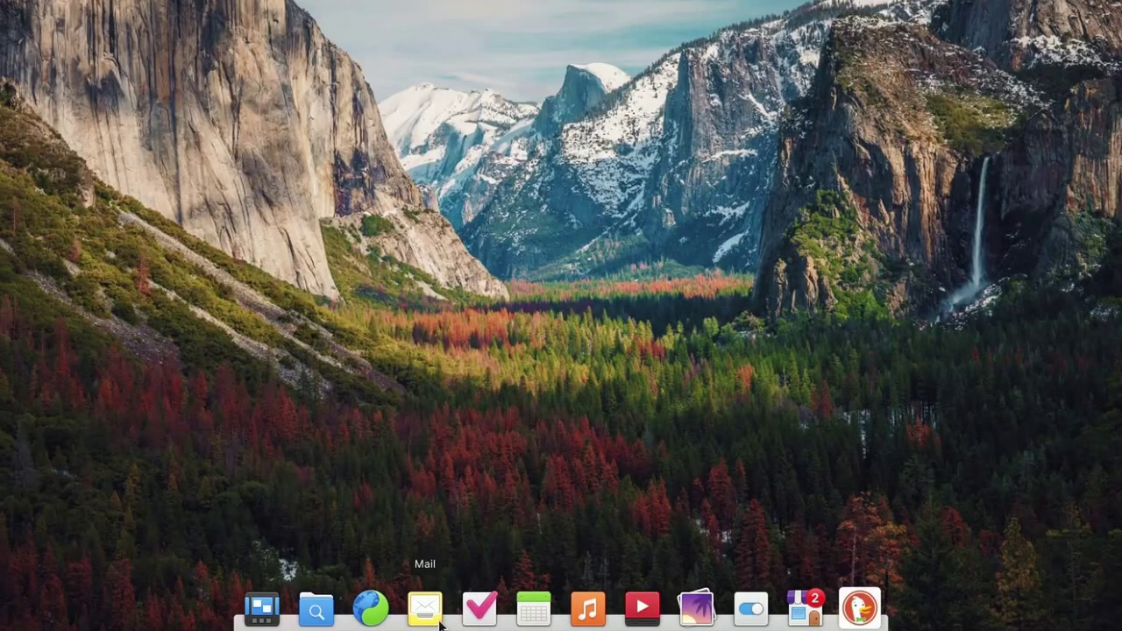
pyautogui.click(480, 607)
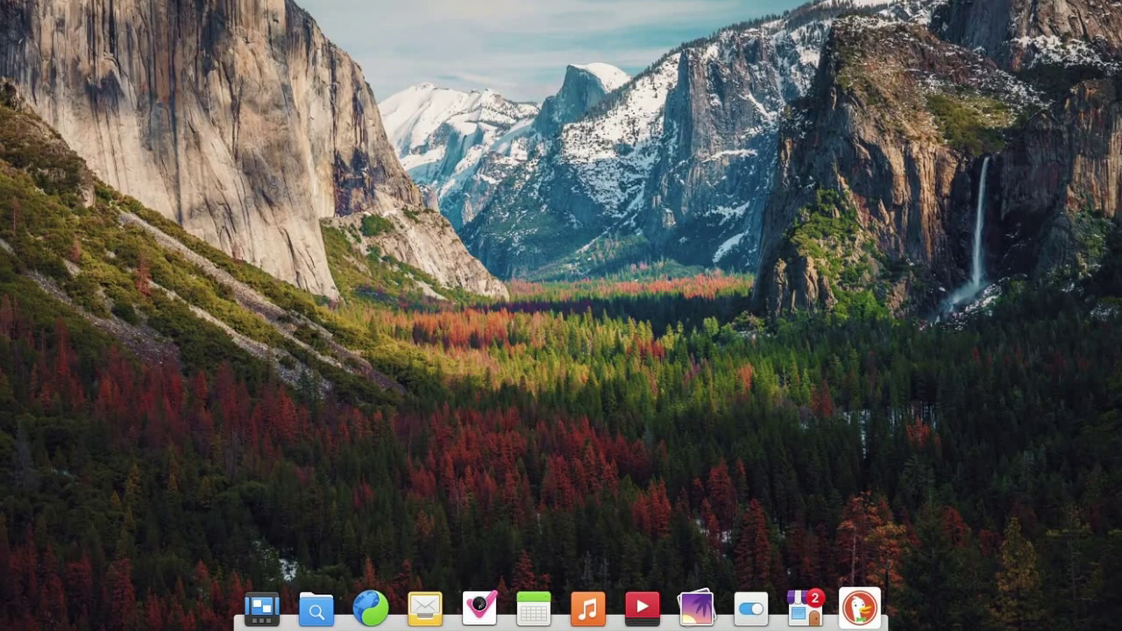
pyautogui.click(533, 606)
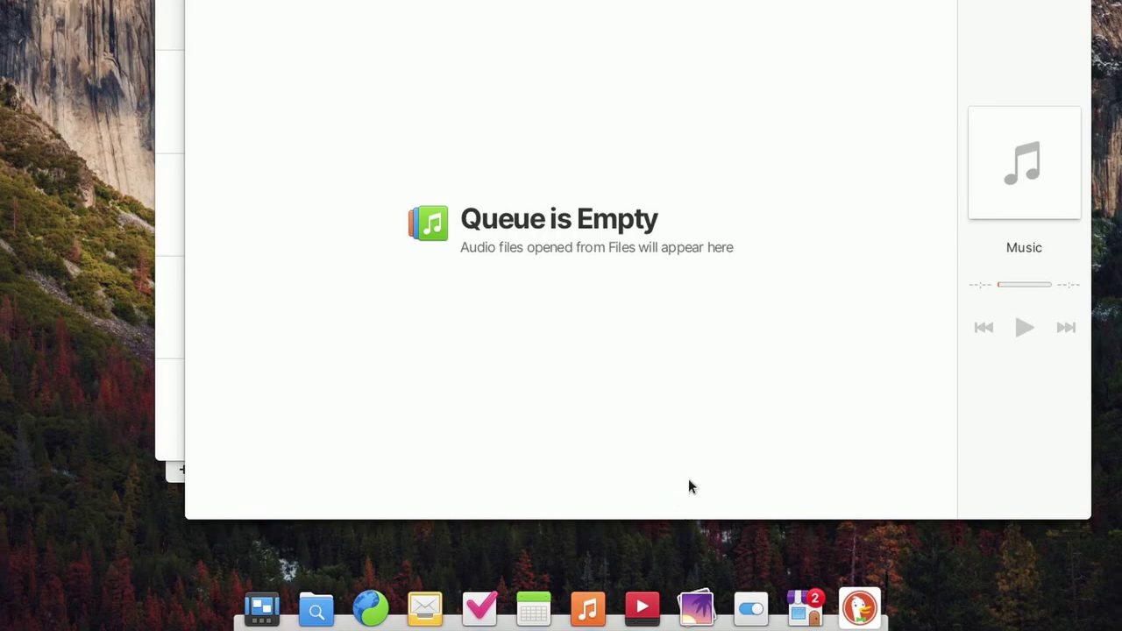
pyautogui.click(642, 605)
pyautogui.click(696, 605)
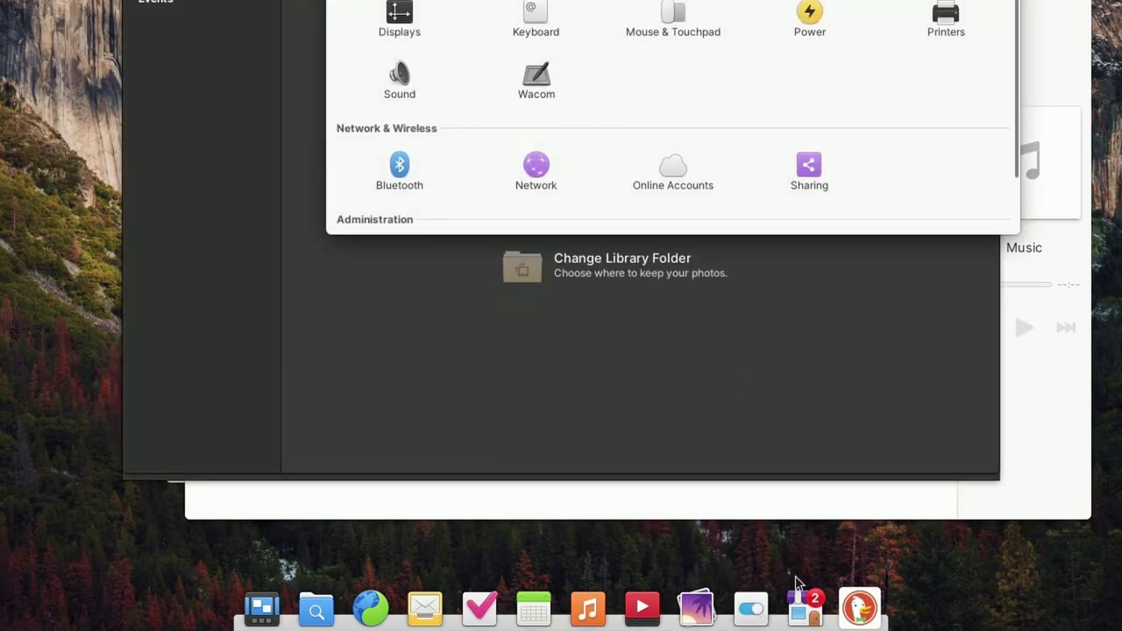
pyautogui.click(804, 605)
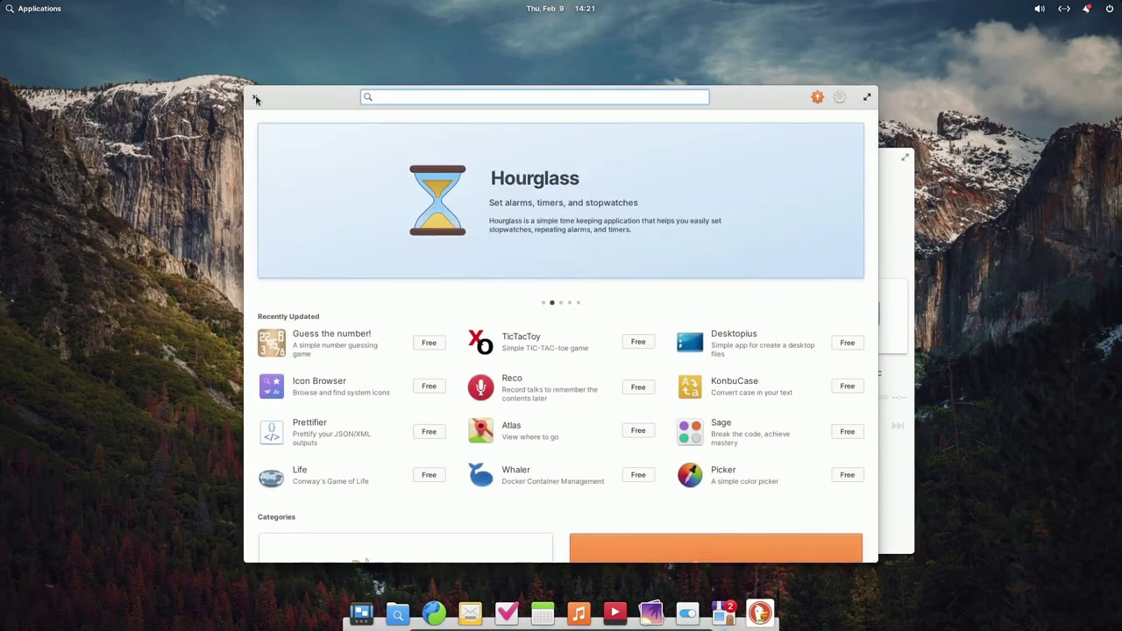
pyautogui.click(254, 98)
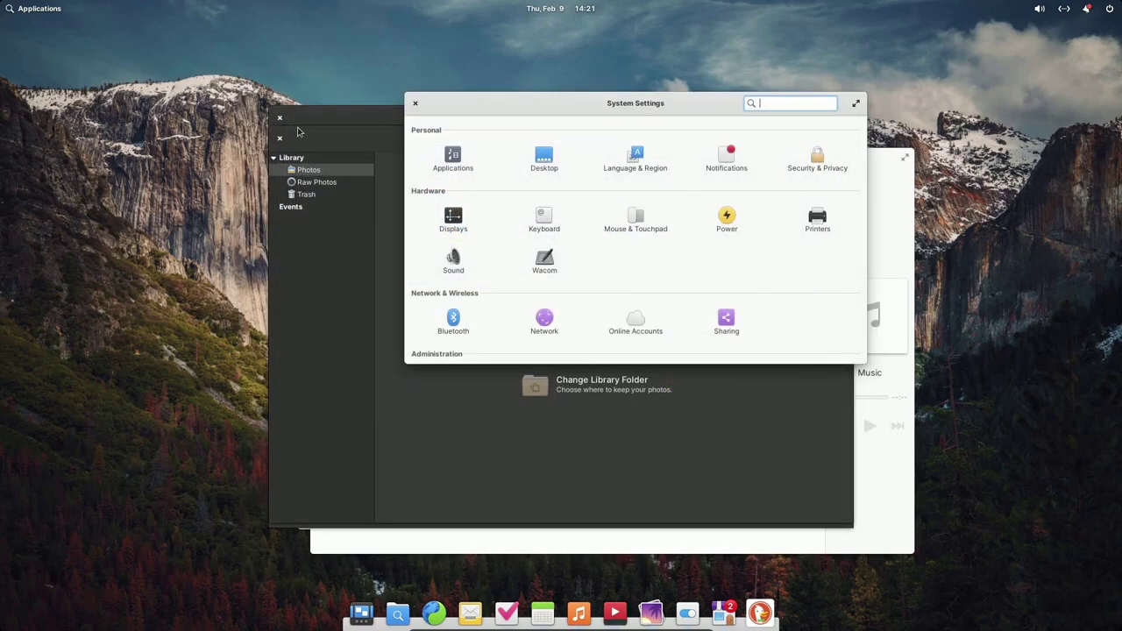
pyautogui.click(418, 105)
pyautogui.click(280, 137)
pyautogui.click(319, 156)
pyautogui.click(301, 142)
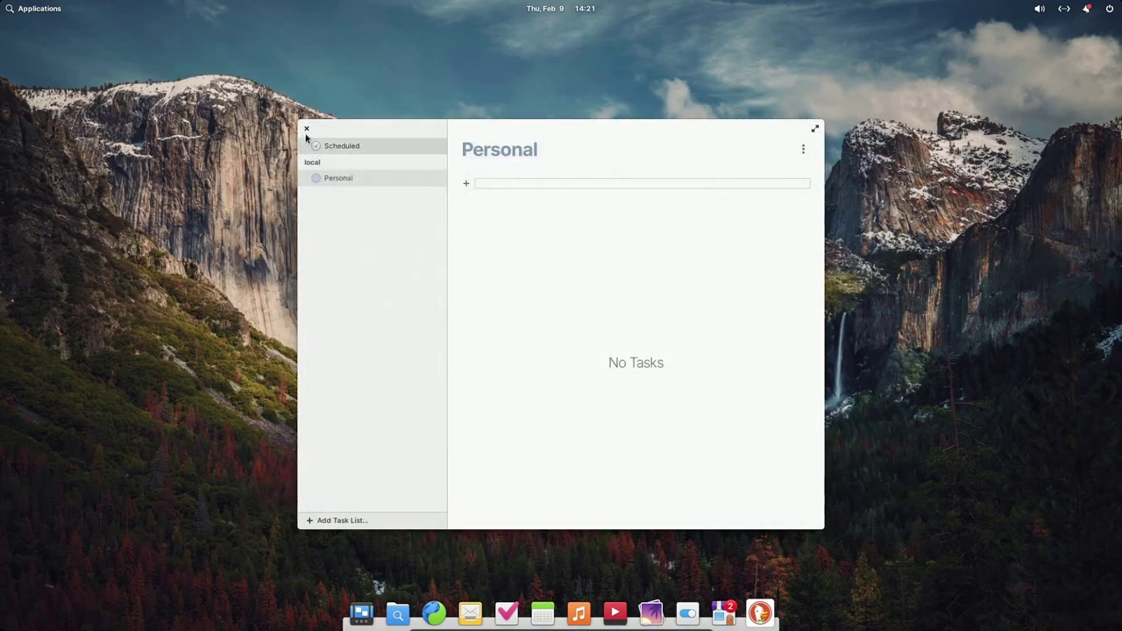
pyautogui.click(306, 129)
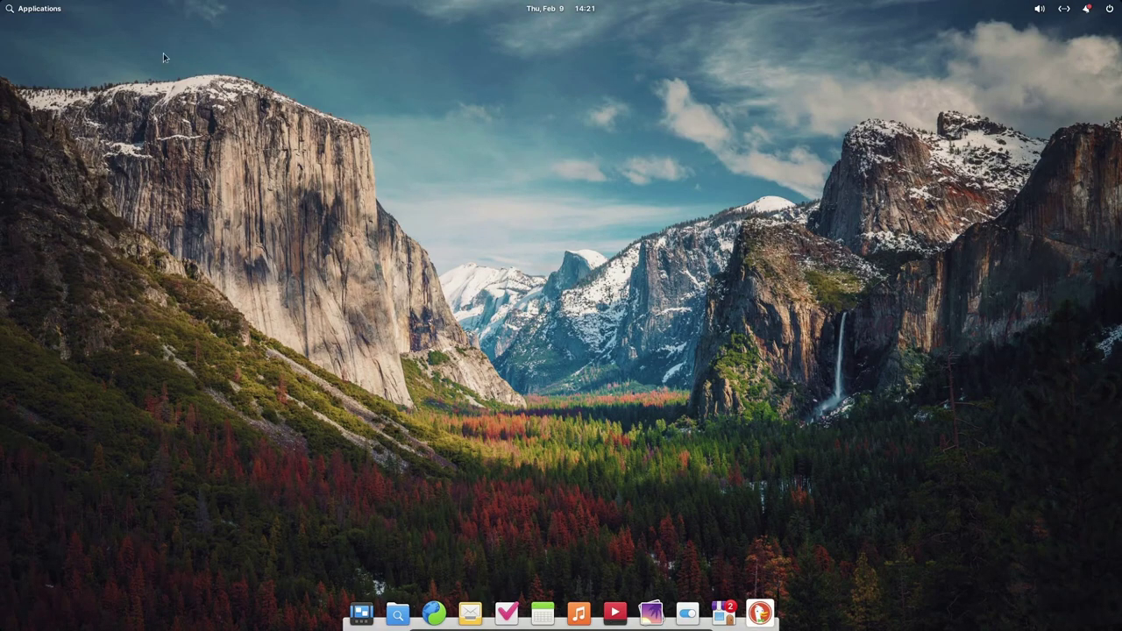
pyautogui.click(43, 9)
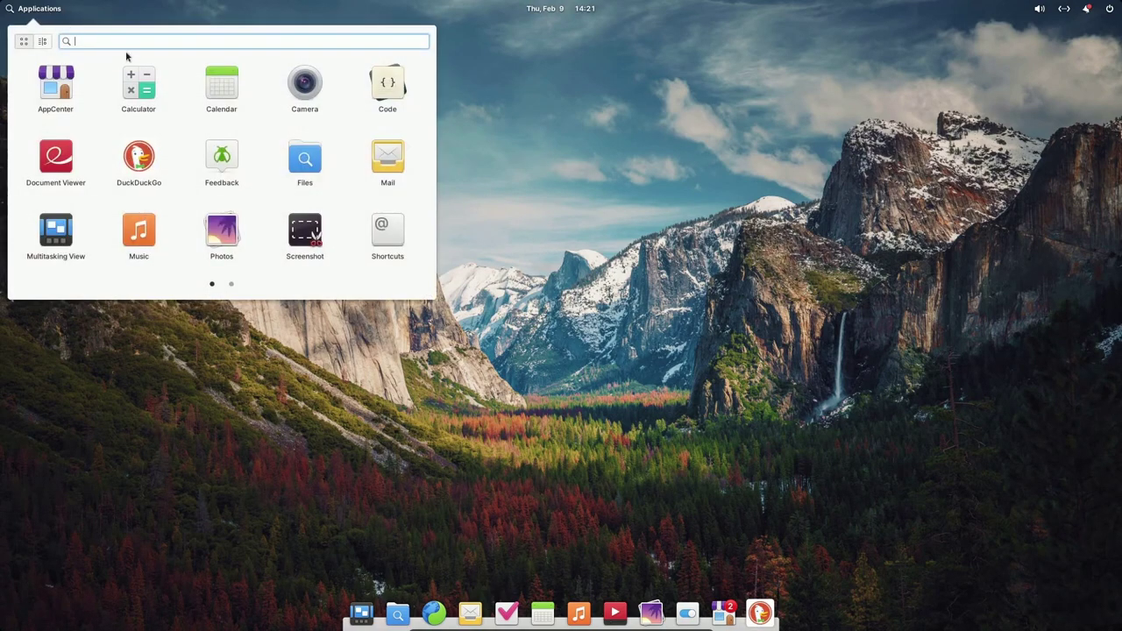
pyautogui.scroll(-1, 139, 75)
pyautogui.scroll(1, 261, 187)
pyautogui.click(221, 165)
pyautogui.click(499, 269)
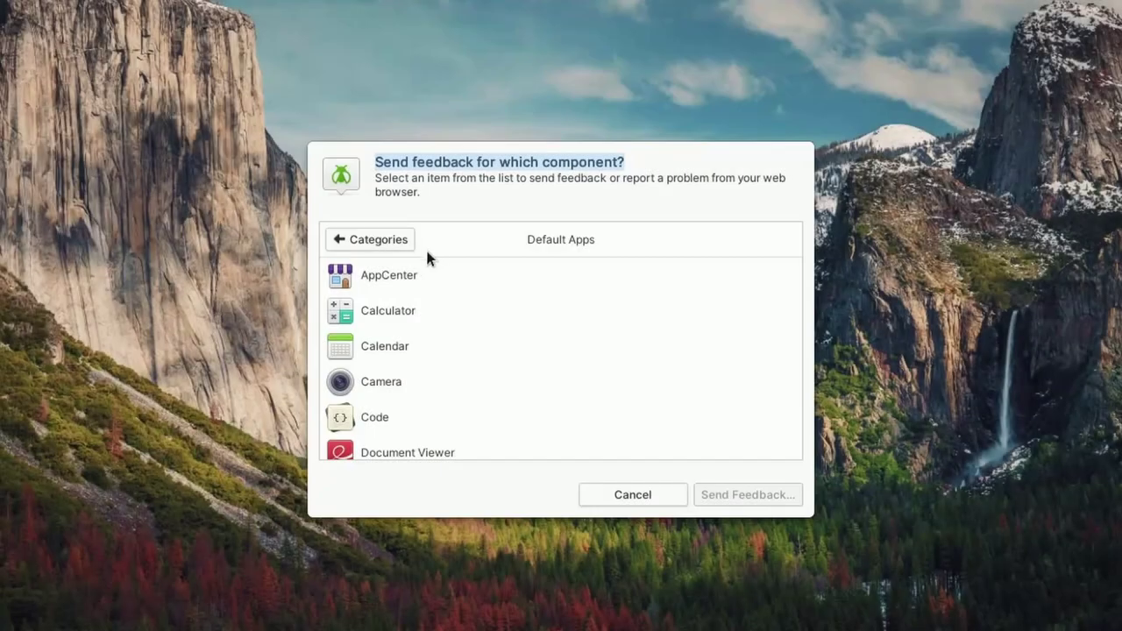
pyautogui.scroll(-6, 550, 360)
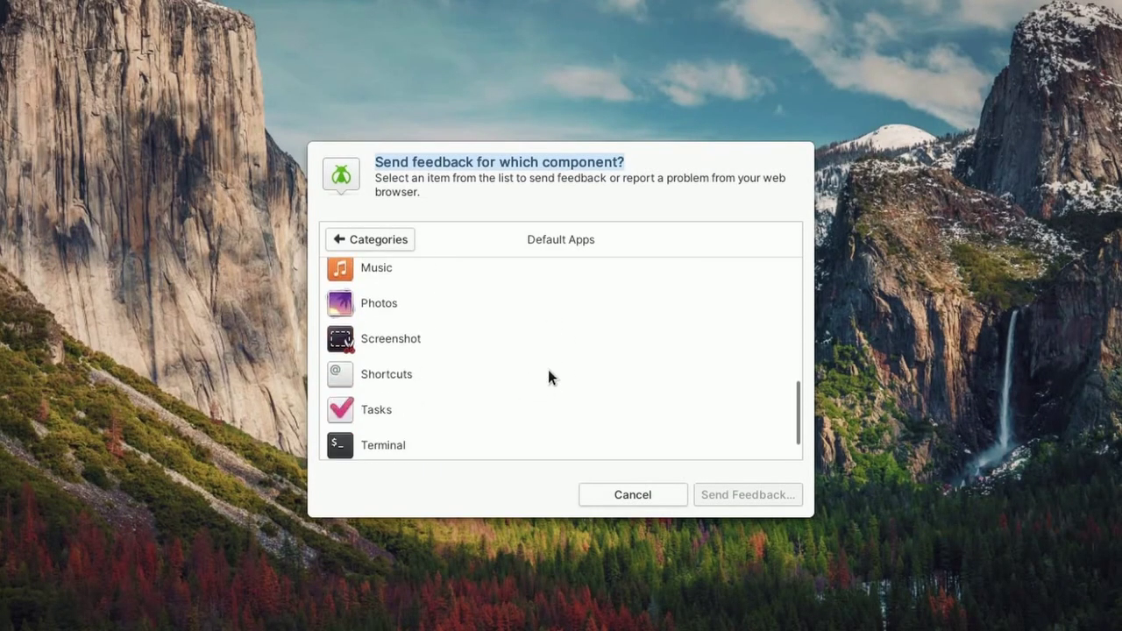
pyautogui.scroll(6, 547, 373)
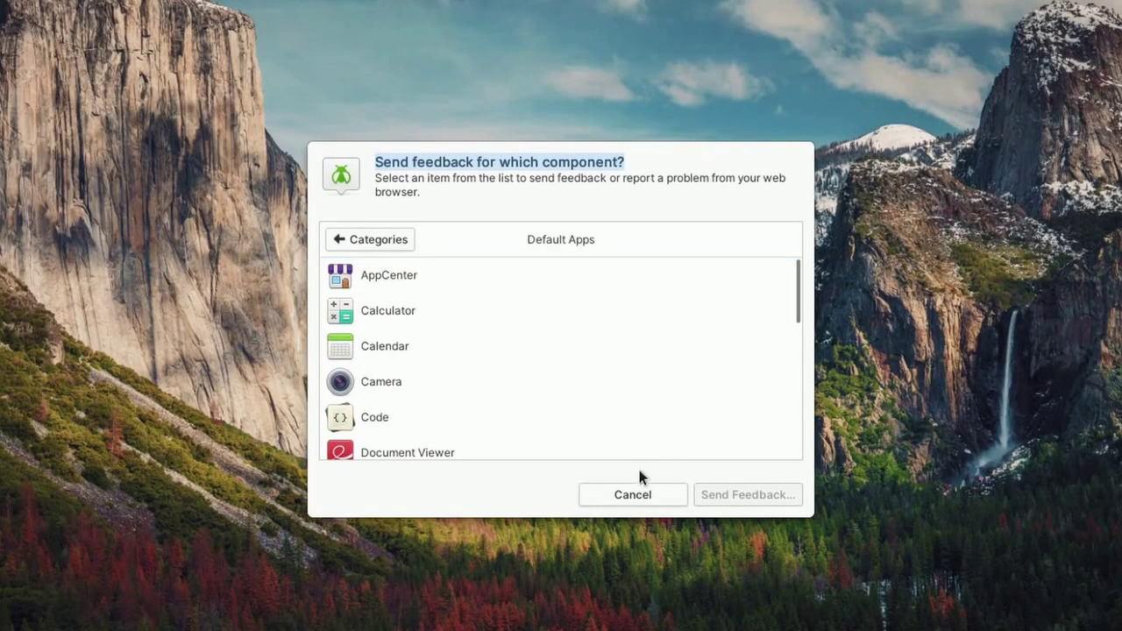
pyautogui.click(638, 493)
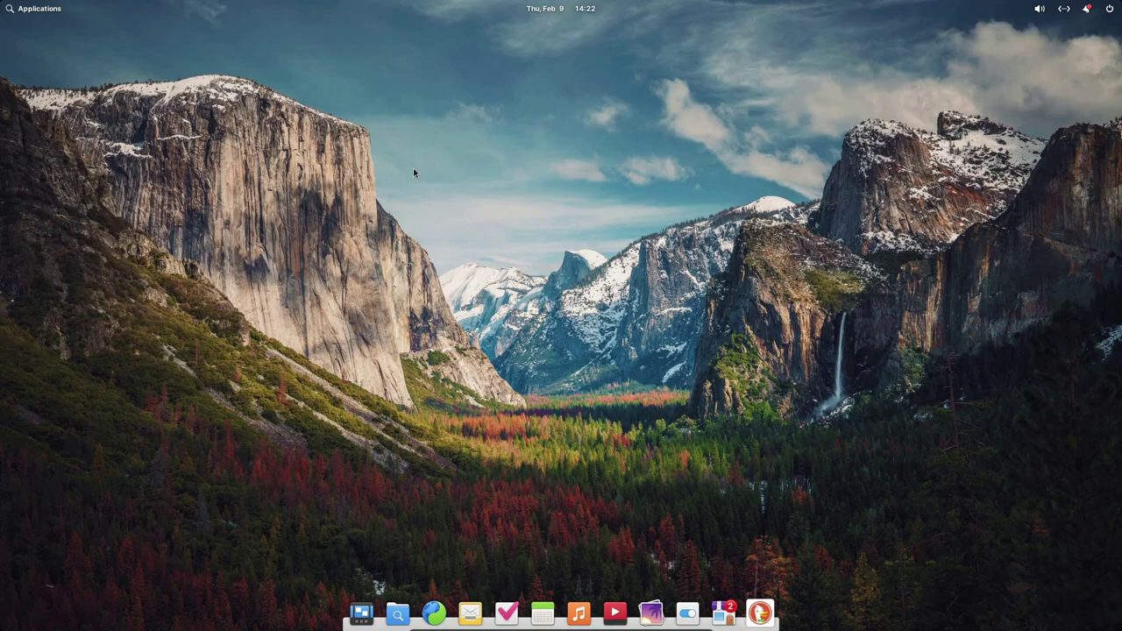
# Launch Code, add Desktop as a project with a new document, type 'int main() {', and maximize.
pyautogui.click(49, 8)
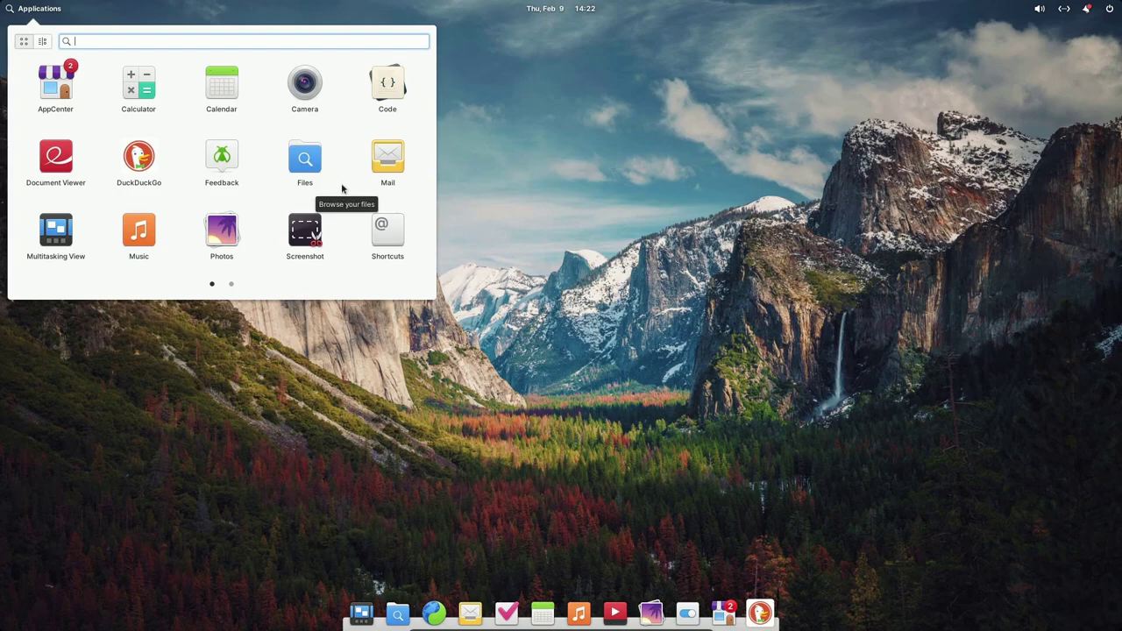
pyautogui.click(399, 88)
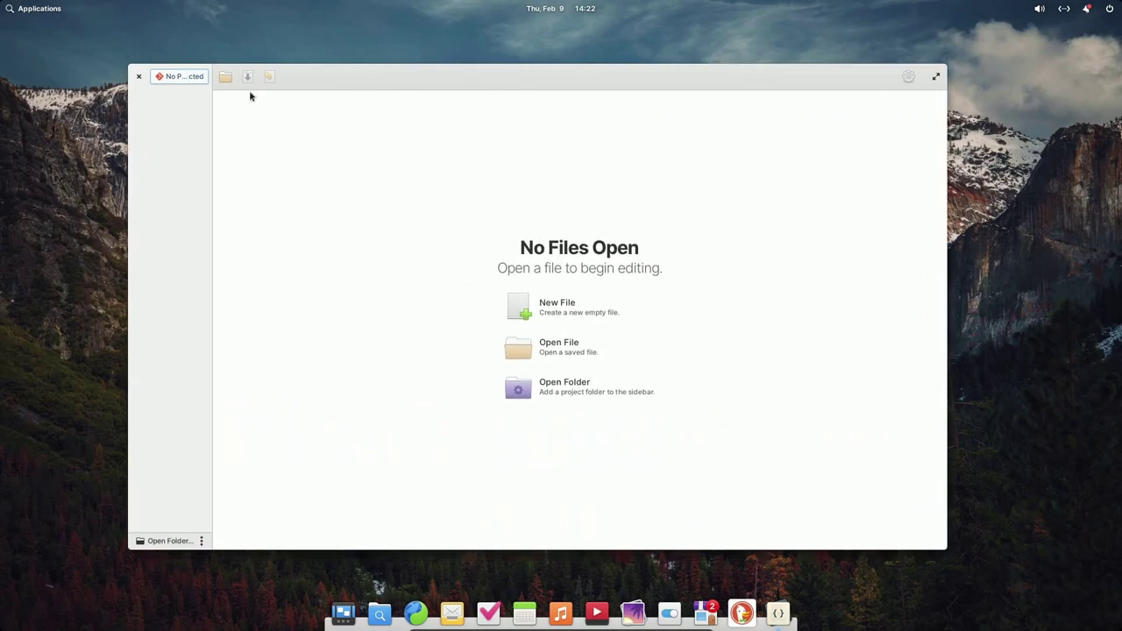
pyautogui.click(167, 545)
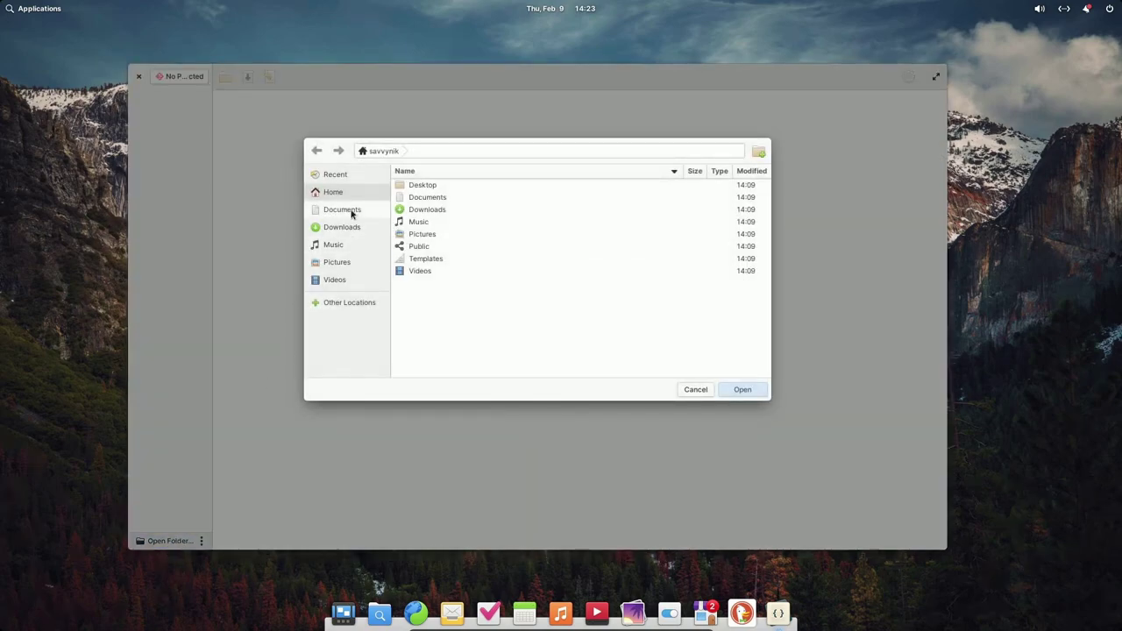
pyautogui.press('Return')
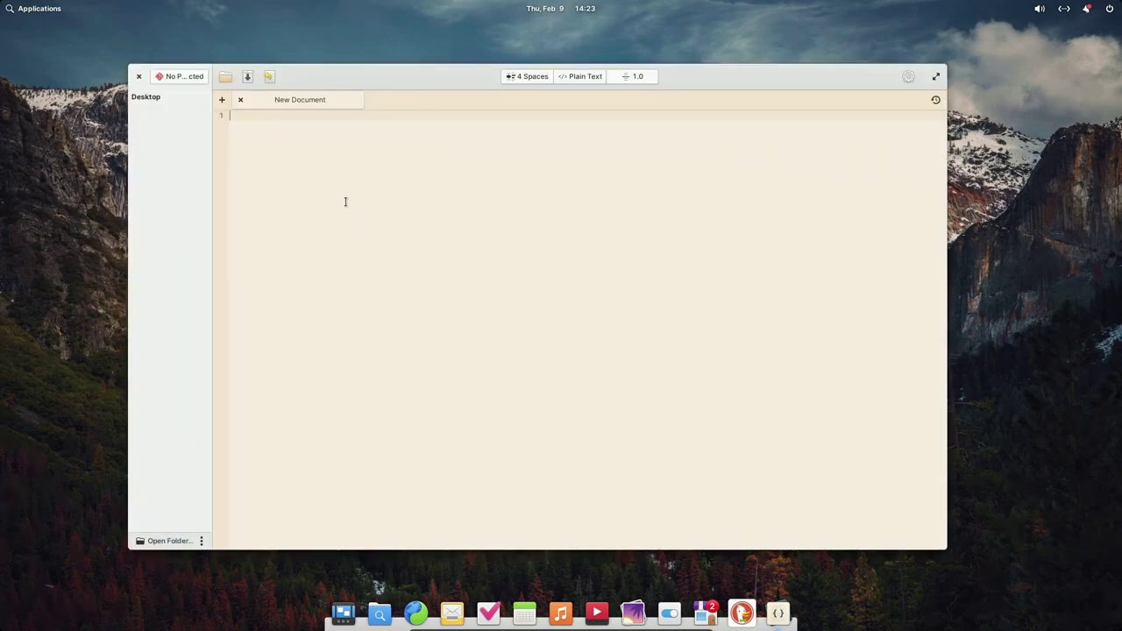
pyautogui.write('int main() {')
pyautogui.press('Return')
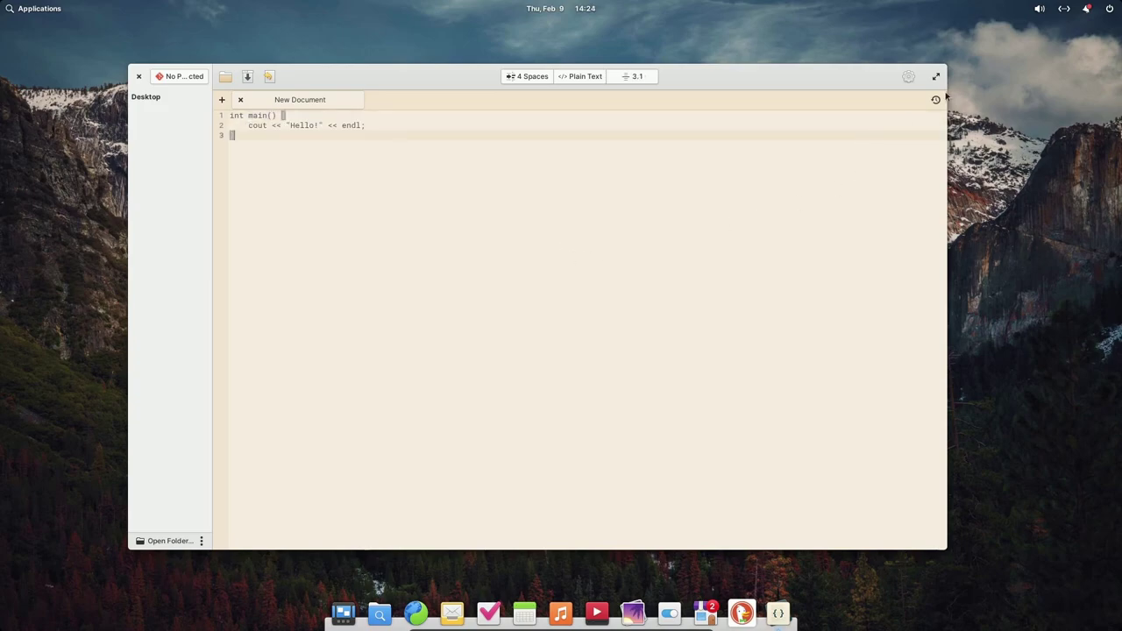
pyautogui.click(936, 76)
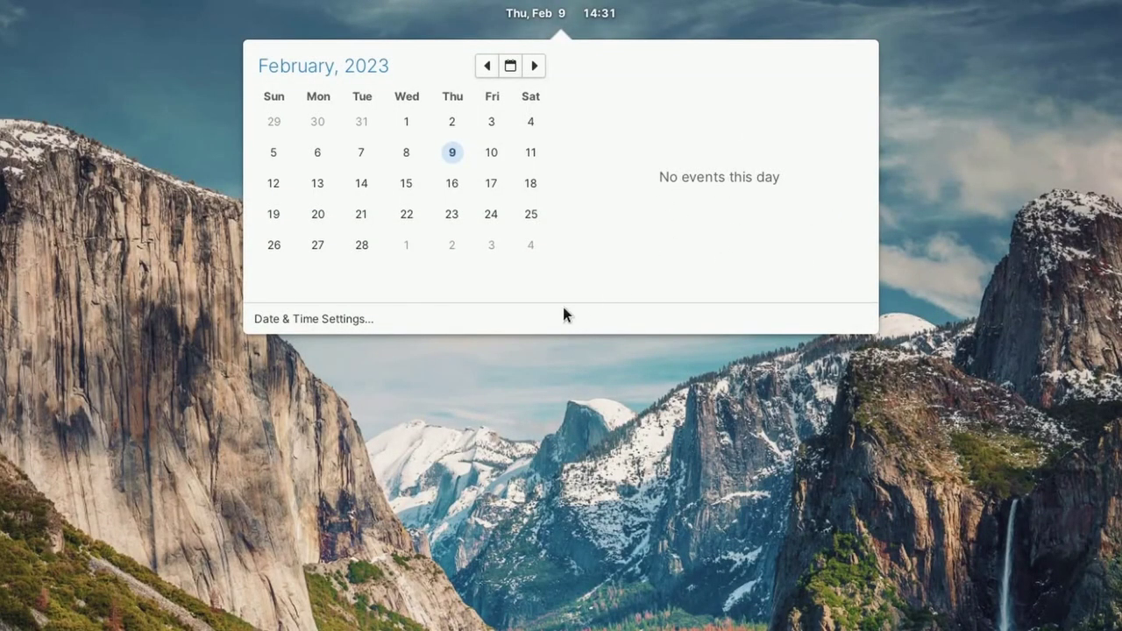
# Dismiss the calendar and check the sound and network indicators.
pyautogui.press('Escape')
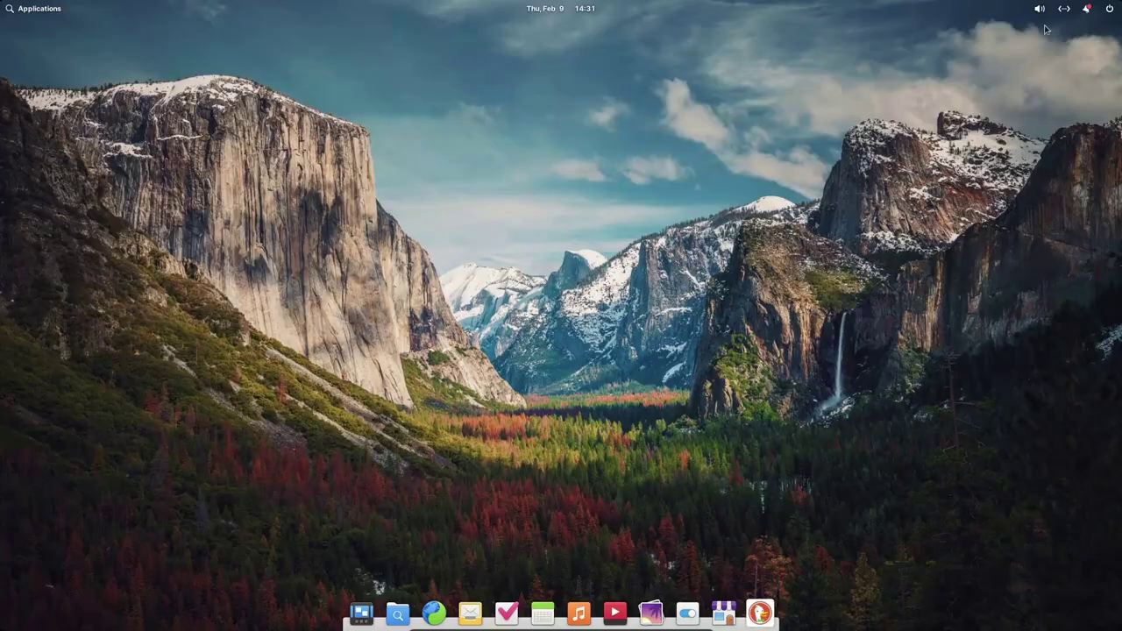
pyautogui.click(1045, 13)
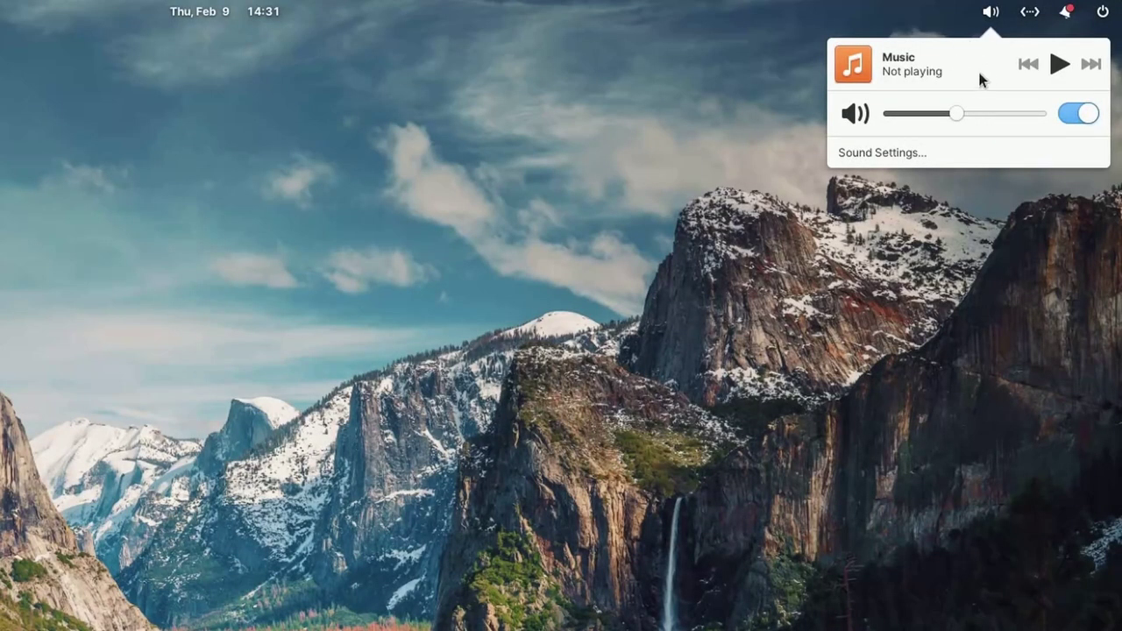
pyautogui.click(1030, 11)
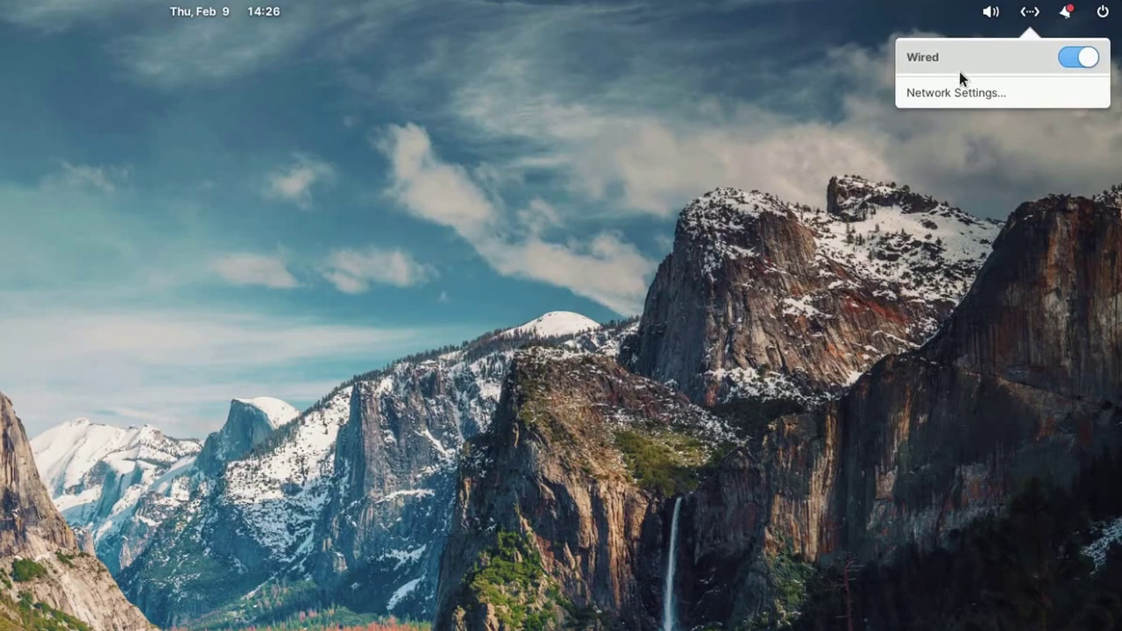
# Clear all notifications, then open and dismiss the session and power menu.
pyautogui.click(1066, 12)
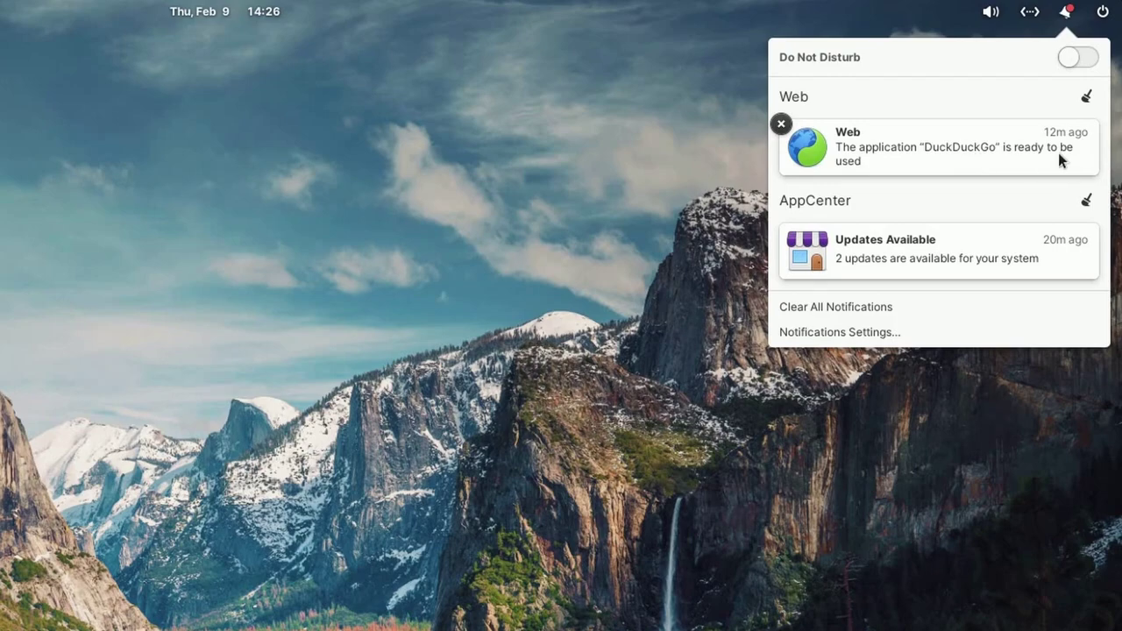
pyautogui.click(884, 303)
pyautogui.click(1103, 19)
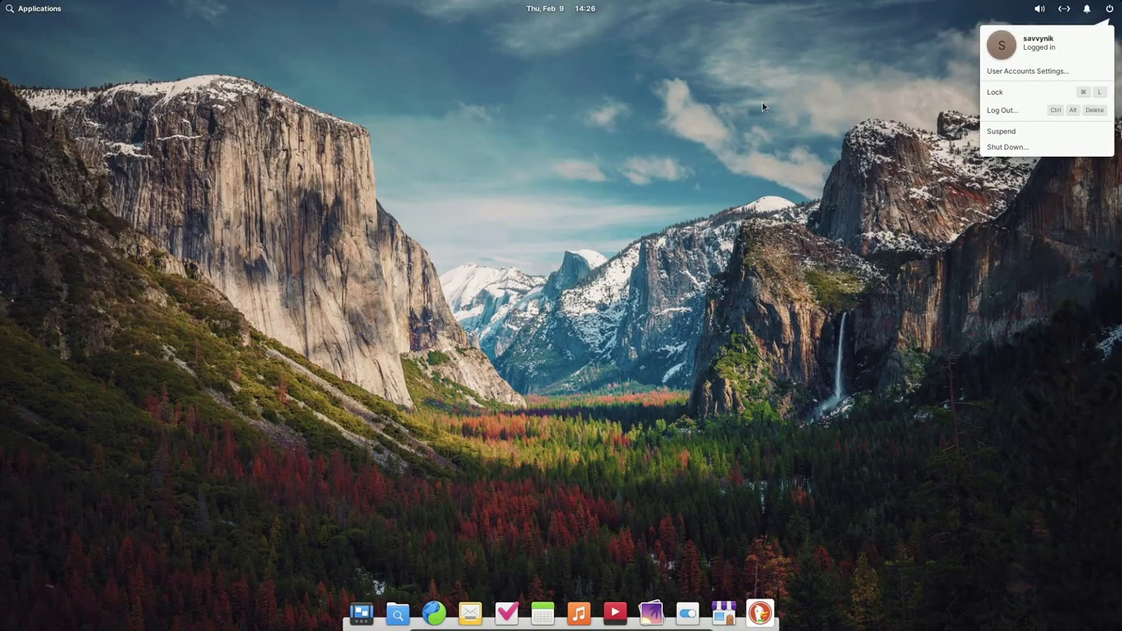
pyautogui.click(762, 102)
pyautogui.click(35, 8)
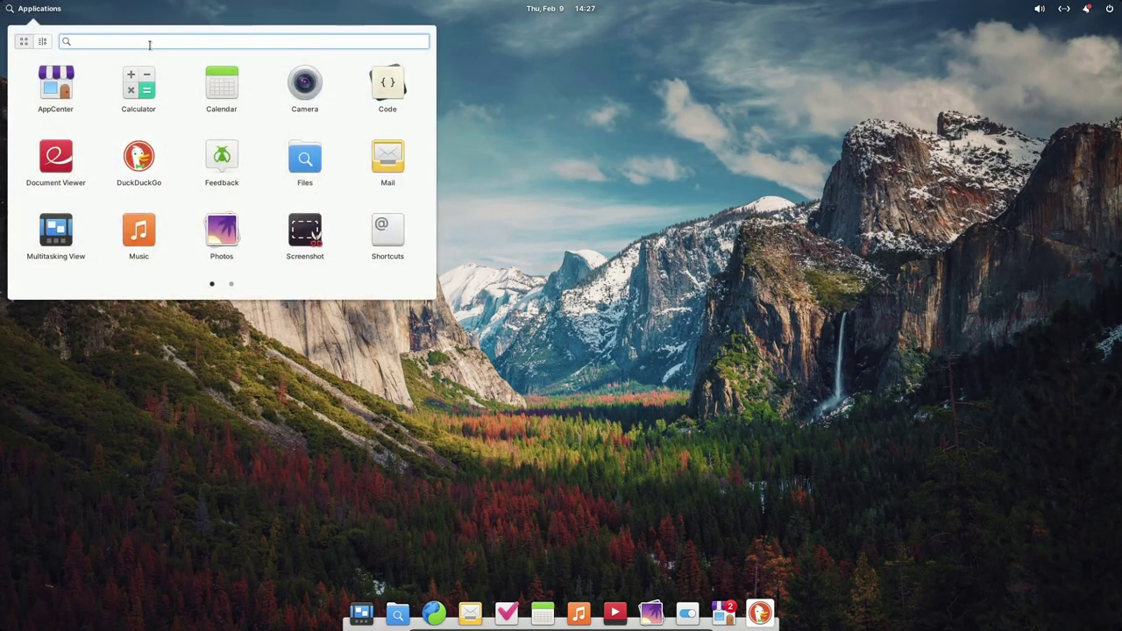
pyautogui.write('background')
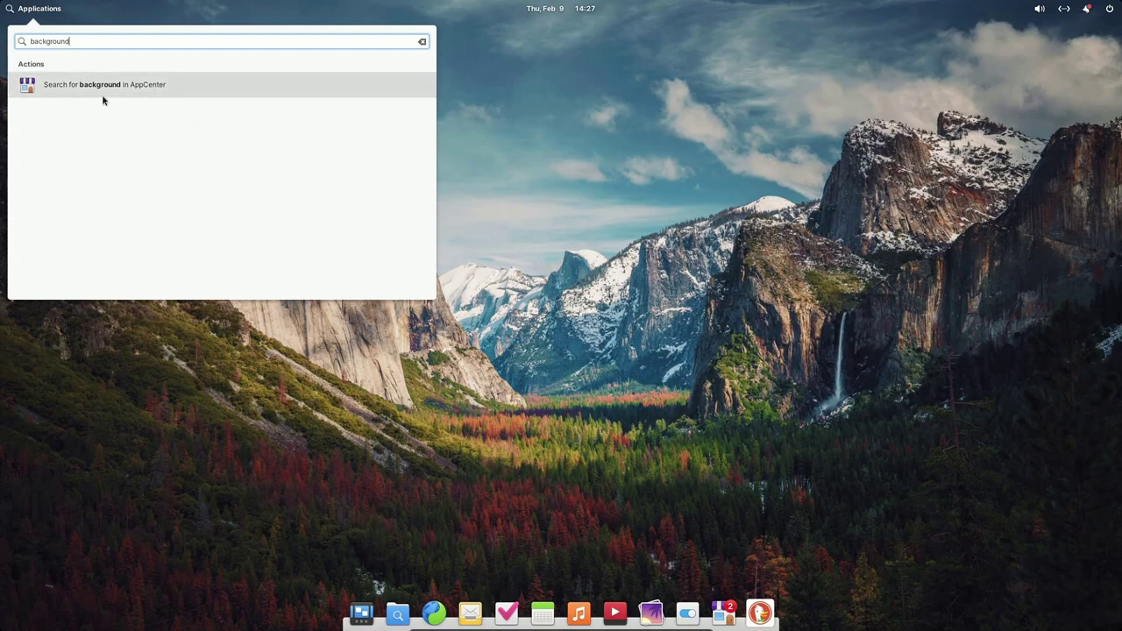
pyautogui.press('BackSpace')
pyautogui.press('BackSpace')
pyautogui.press('BackSpace')
pyautogui.press('BackSpace')
pyautogui.press('BackSpace')
pyautogui.press('BackSpace')
pyautogui.press('BackSpace')
pyautogui.press('BackSpace')
pyautogui.press('BackSpace')
pyautogui.write('wallpaper')
pyautogui.click(88, 127)
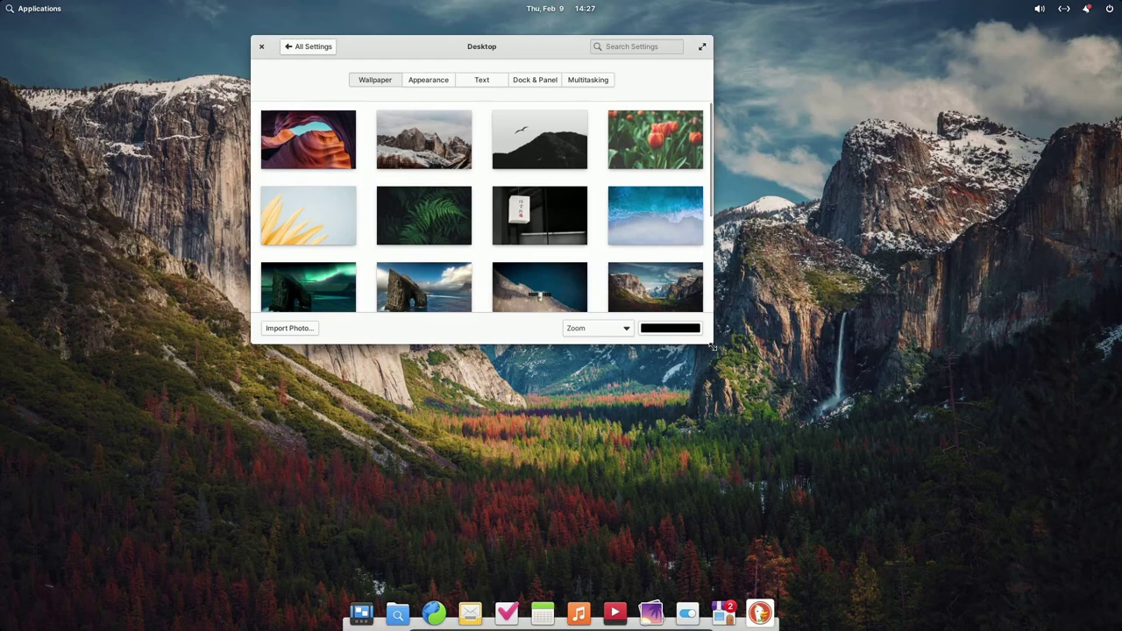
pyautogui.moveTo(710, 345); pyautogui.dragTo(914, 566)
pyautogui.moveTo(513, 53); pyautogui.dragTo(478, 50)
pyautogui.click(495, 76)
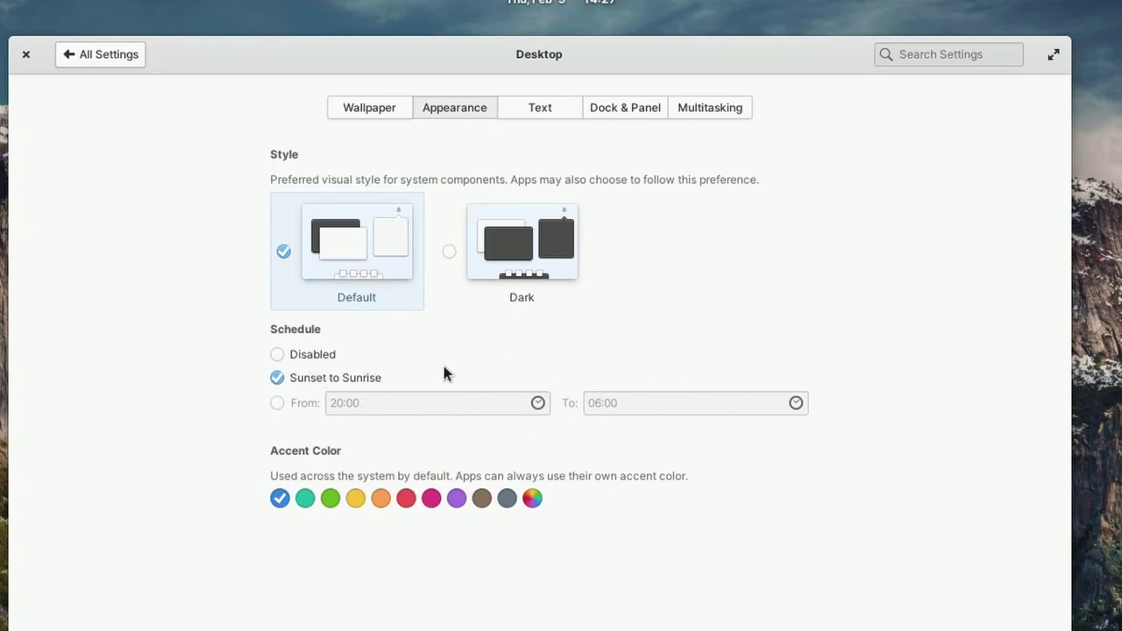
pyautogui.click(465, 256)
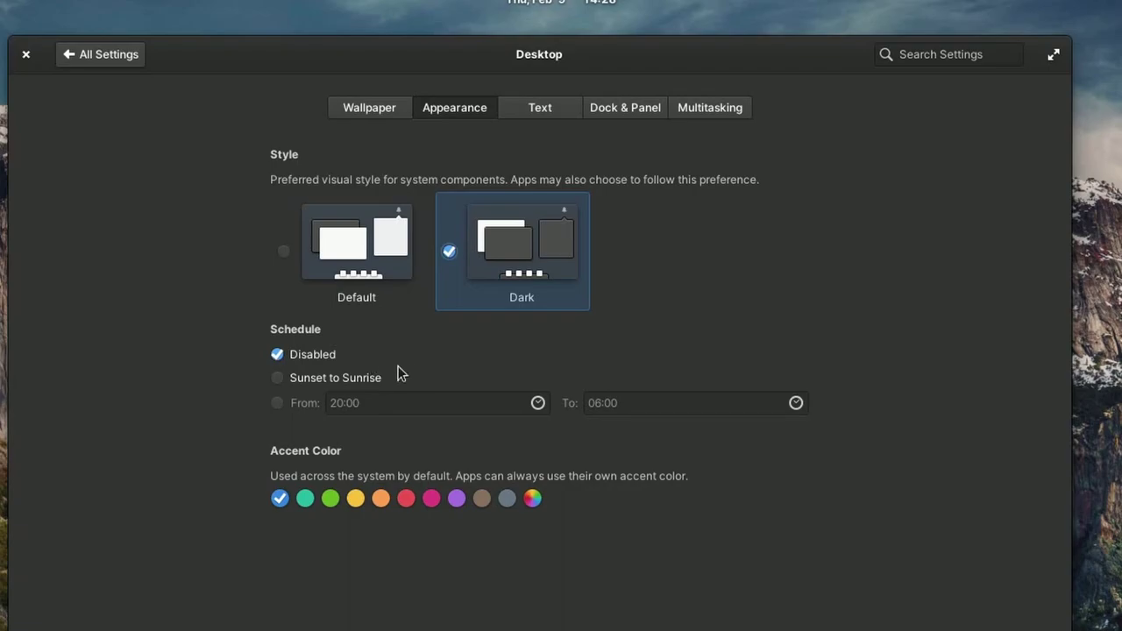
pyautogui.click(371, 380)
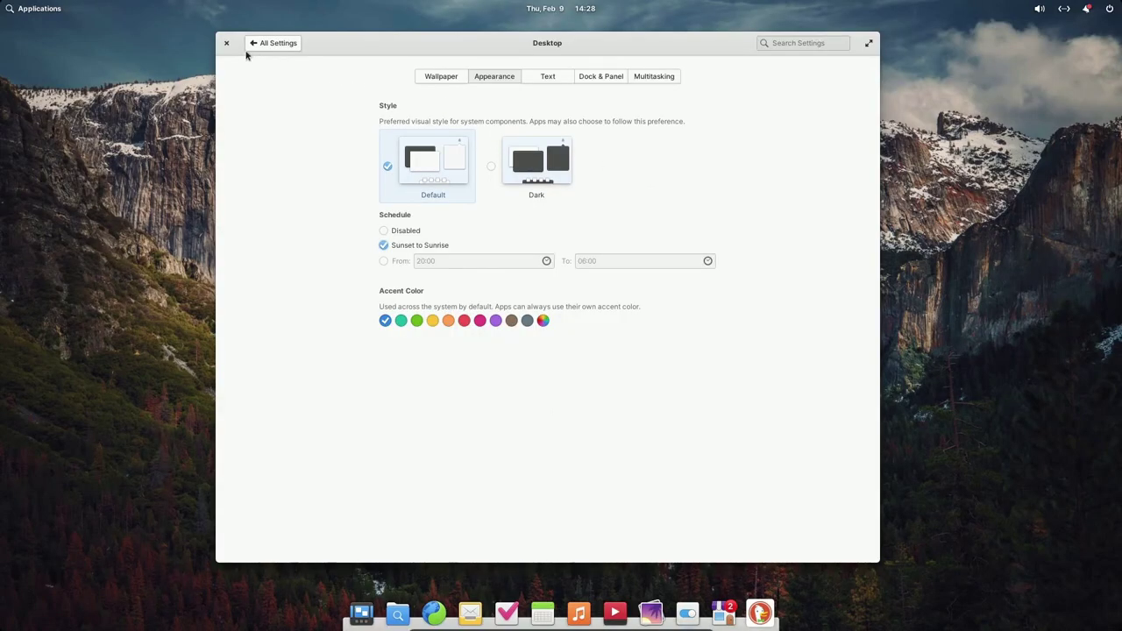
pyautogui.click(225, 44)
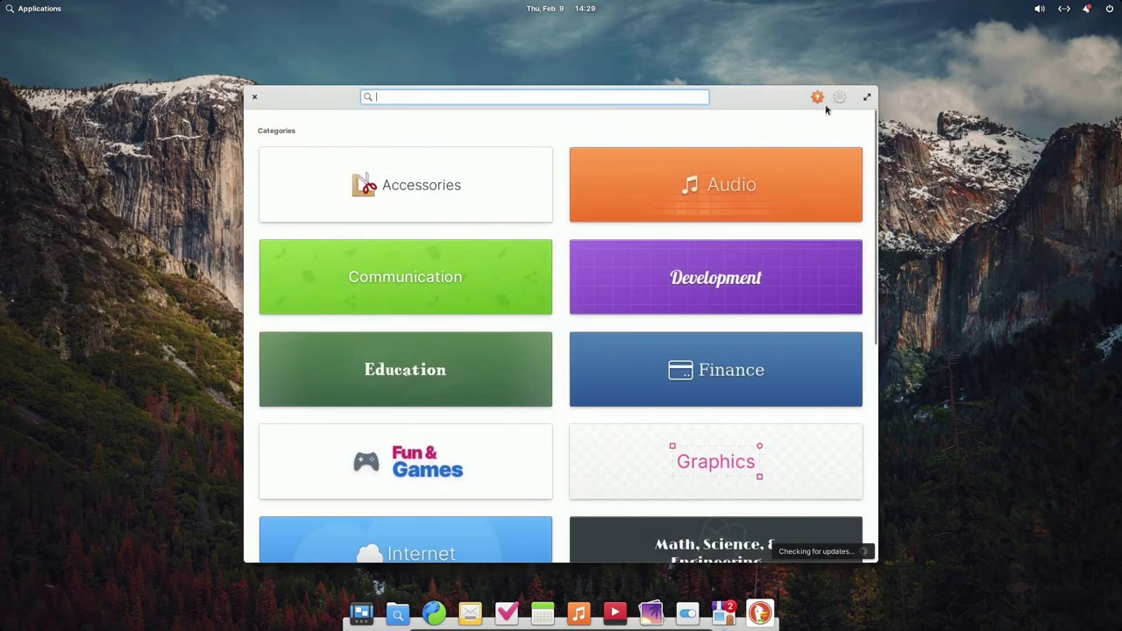
# Enable Automatic App Updates from the gear menu, view the available updates, then close AppCenter.
pyautogui.click(839, 102)
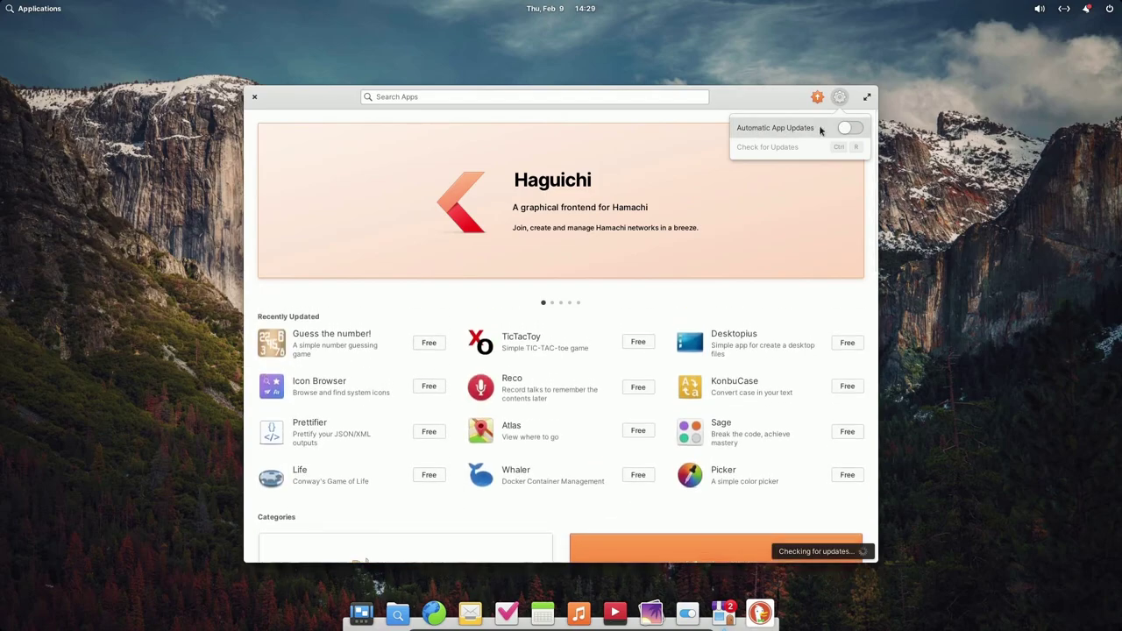
pyautogui.click(847, 128)
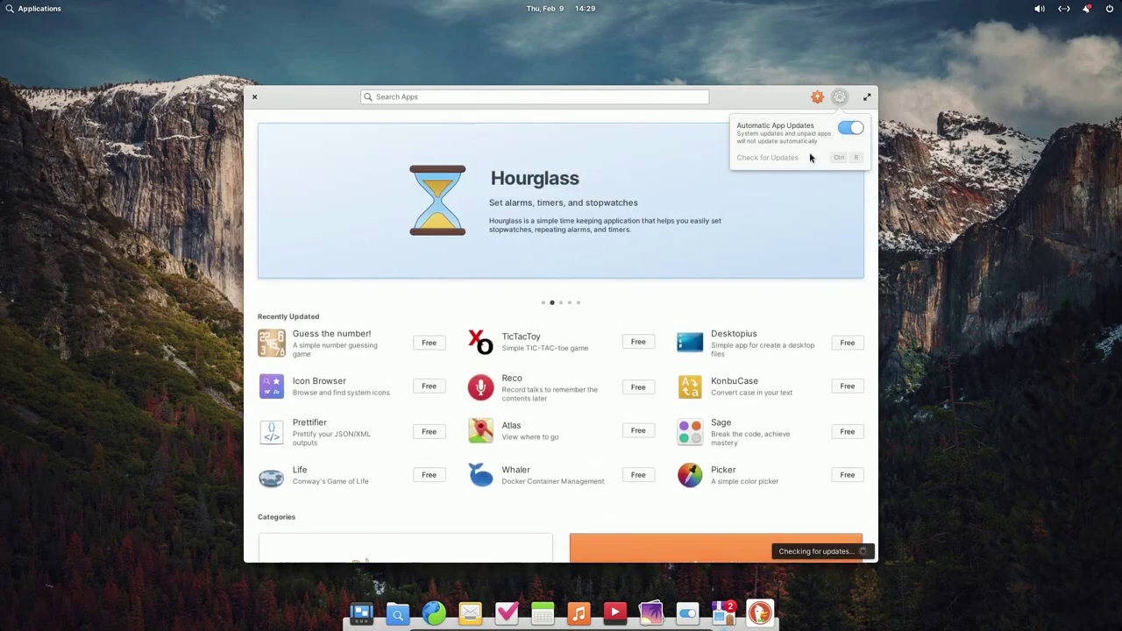
pyautogui.click(710, 110)
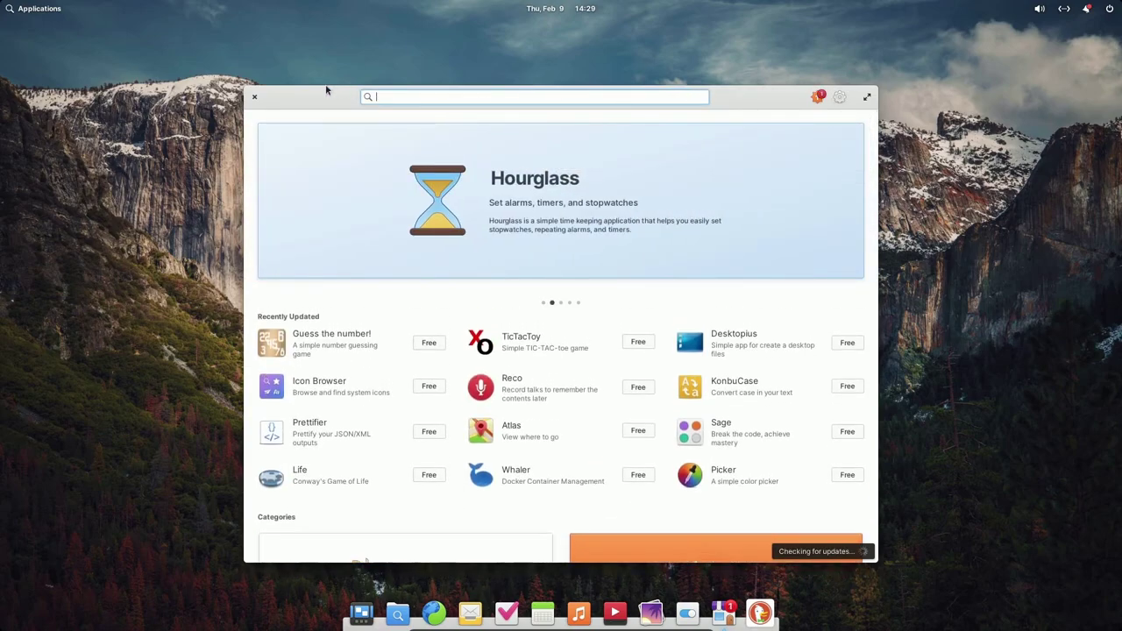
pyautogui.click(814, 98)
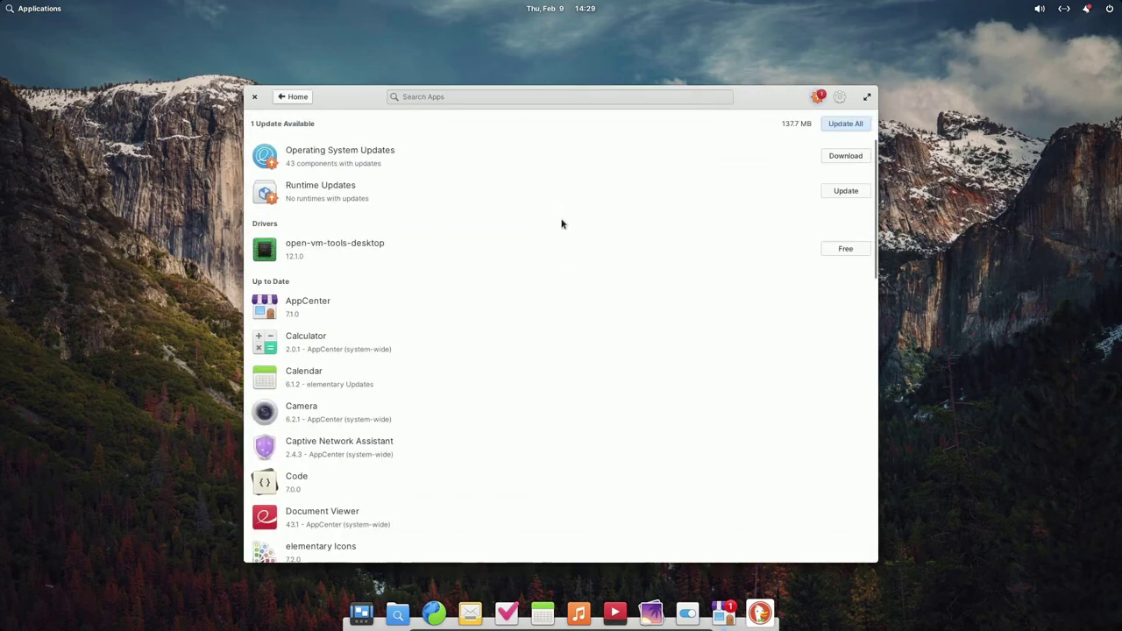
pyautogui.click(254, 99)
# Launch Terminal and run neofetch to show the elementary OS 7 Horus on VirtualBox summary.
pyautogui.click(44, 9)
pyautogui.write('te')
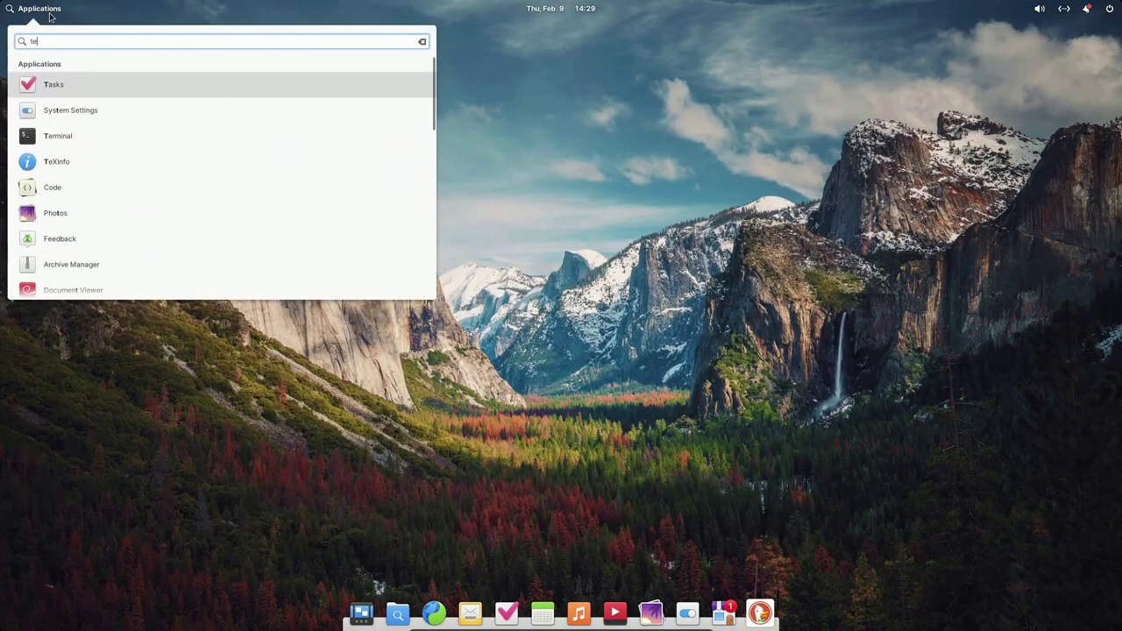
pyautogui.write('r')
pyautogui.click(140, 83)
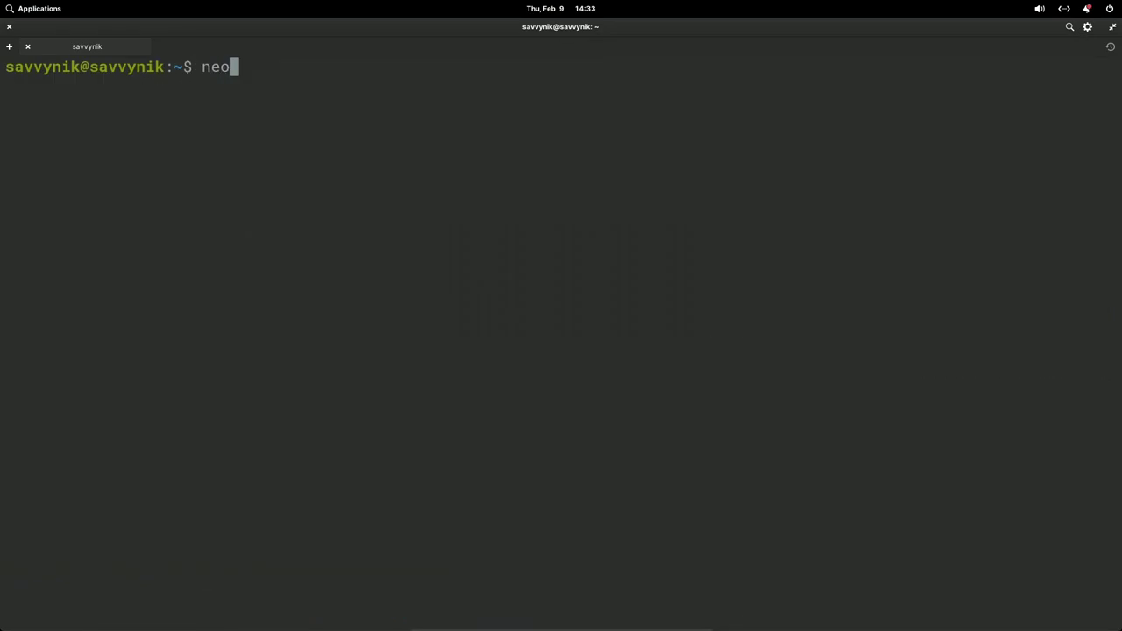
pyautogui.write('fetch')
pyautogui.press('Return')
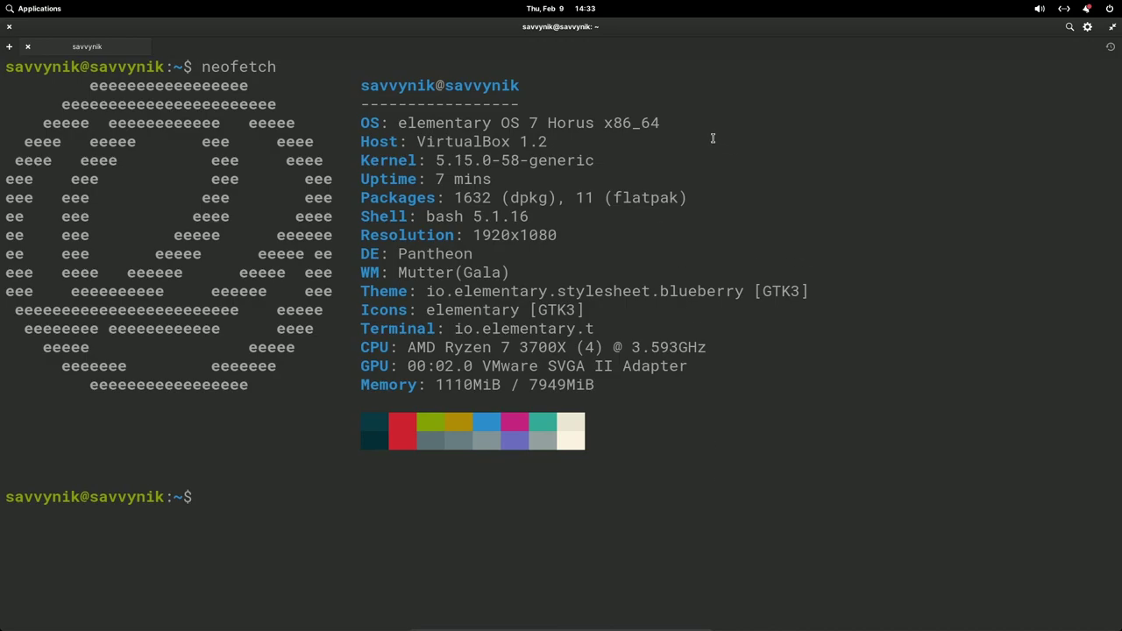
pyautogui.moveTo(701, 128); pyautogui.dragTo(409, 123)
pyautogui.click(659, 126)
pyautogui.moveTo(436, 161); pyautogui.dragTo(616, 159)
pyautogui.click(616, 160)
pyautogui.moveTo(454, 197); pyautogui.dragTo(729, 198)
pyautogui.click(583, 198)
pyautogui.click(729, 198)
pyautogui.moveTo(701, 253); pyautogui.dragTo(508, 273)
pyautogui.click(489, 253)
pyautogui.click(412, 277)
pyautogui.moveTo(430, 312); pyautogui.dragTo(551, 318)
pyautogui.click(592, 323)
pyautogui.moveTo(405, 347); pyautogui.dragTo(577, 347)
pyautogui.click(578, 347)
pyautogui.moveTo(430, 385); pyautogui.dragTo(497, 385)
pyautogui.click(496, 385)
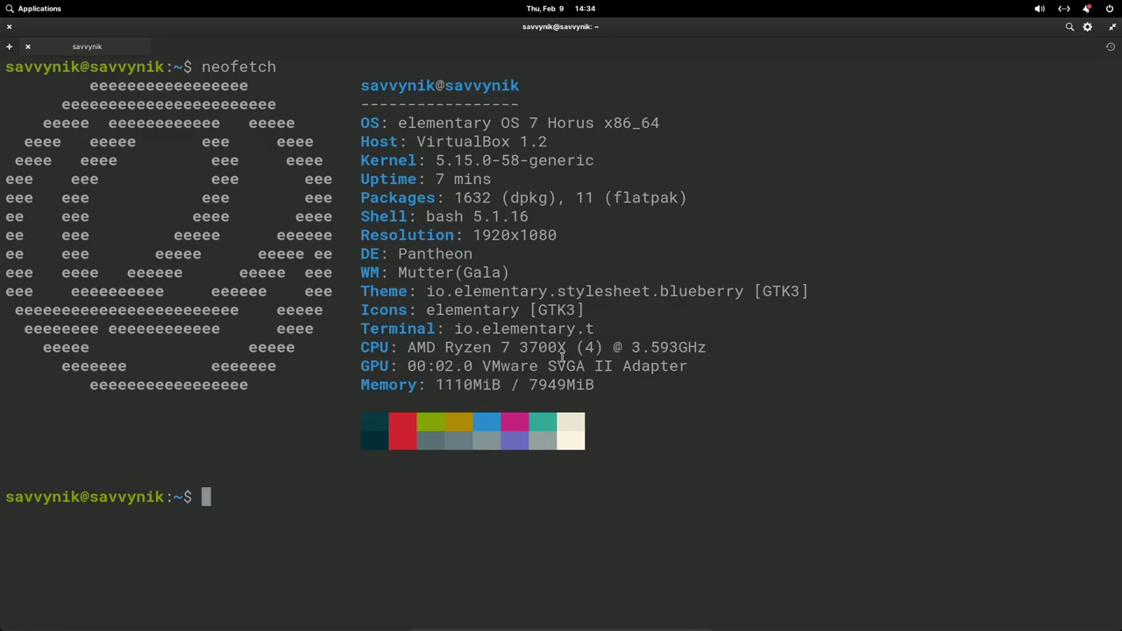